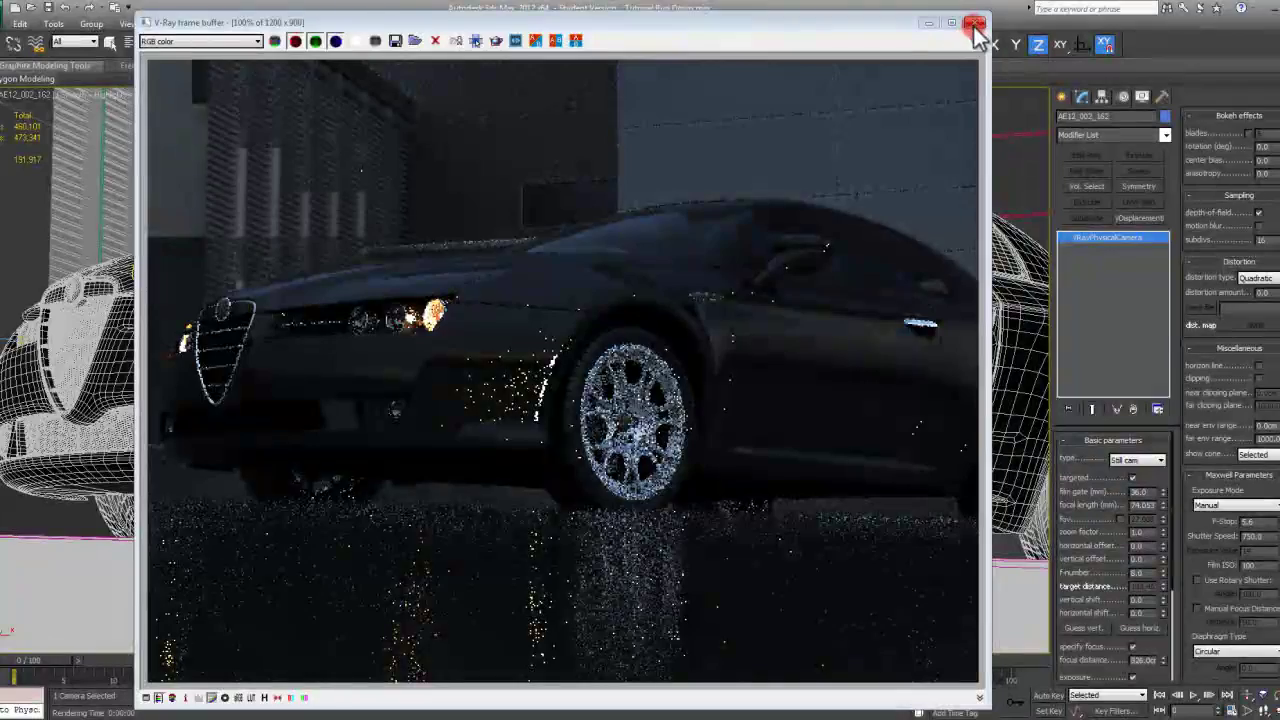
Close the noisy test render and open Render Setup on the V-Ray tab
{"action": "left_click", "coordinate": [976, 28]}
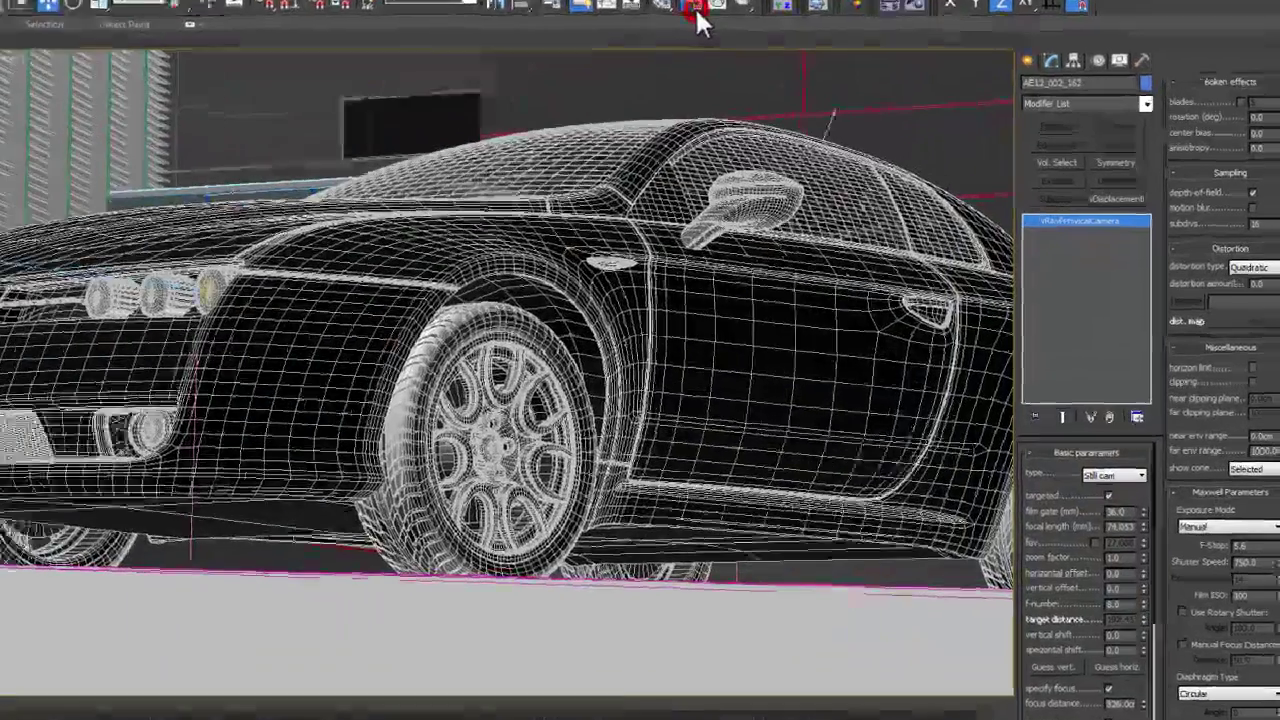
{"action": "left_click", "coordinate": [694, 10]}
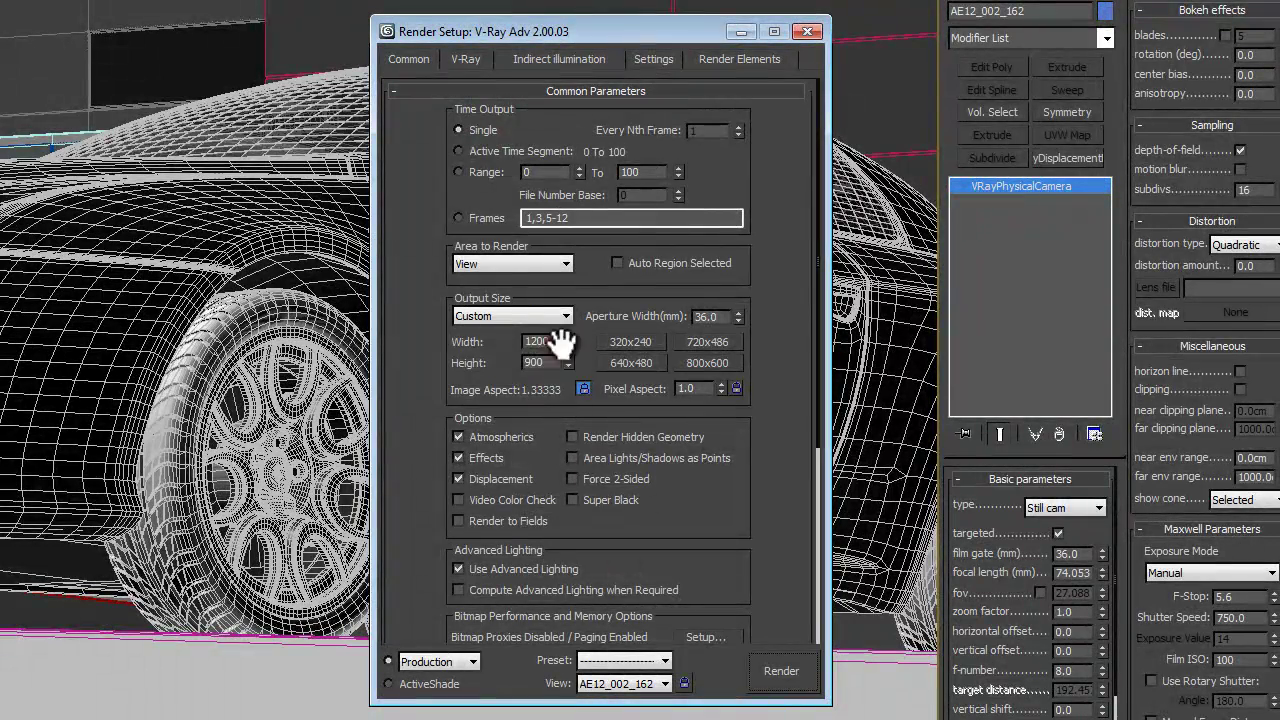
{"action": "left_click", "coordinate": [479, 59]}
Collapse the sampler and Environment rollouts and expand V-Ray Color mapping
{"action": "left_click", "coordinate": [579, 422]}
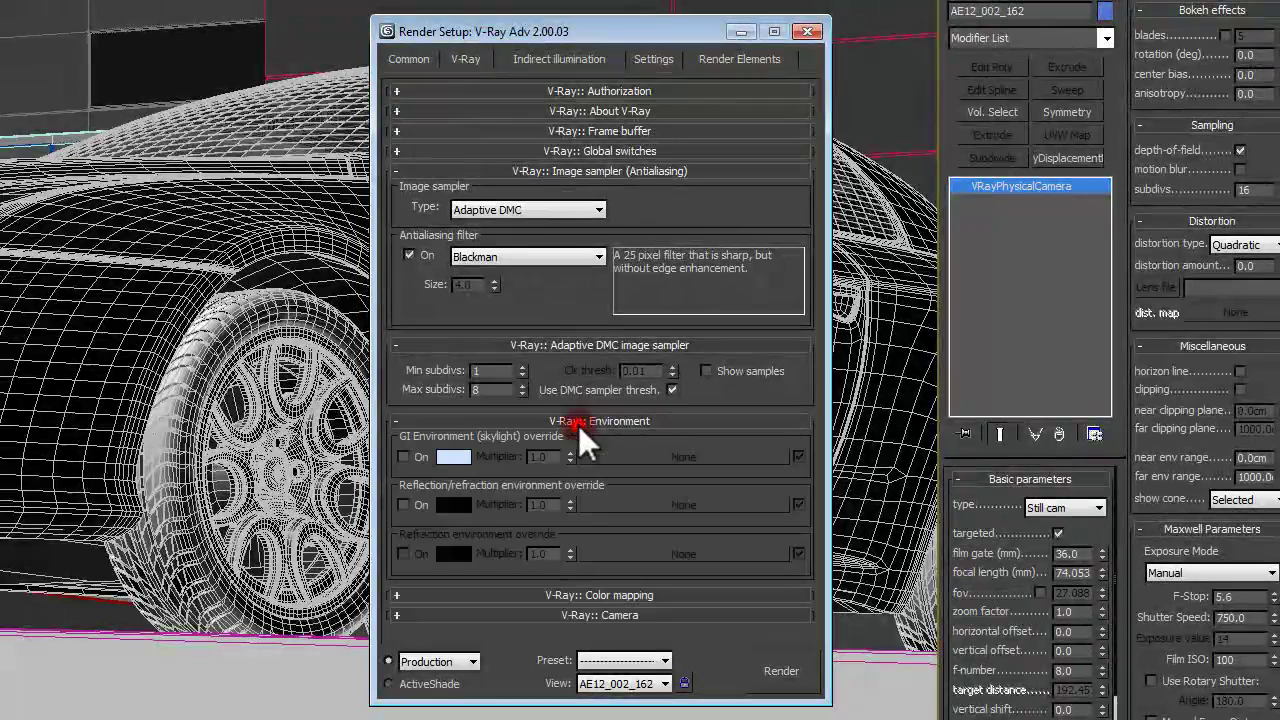
{"action": "left_click", "coordinate": [528, 345]}
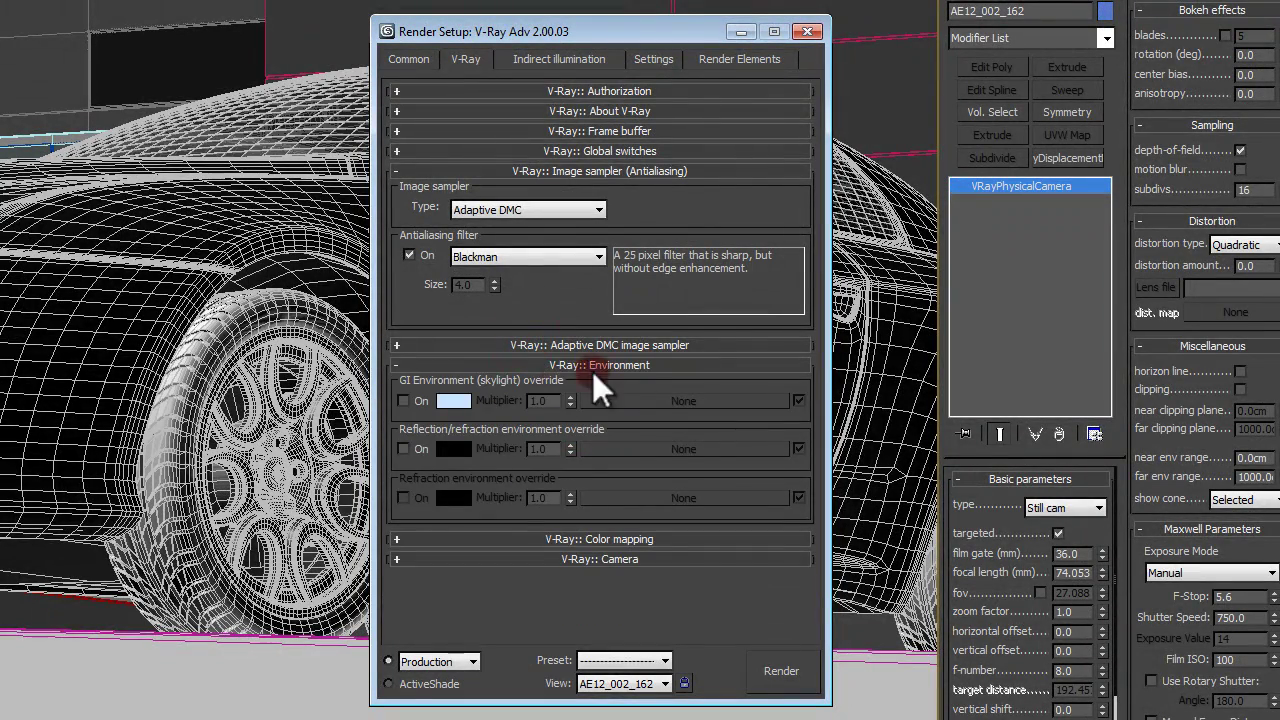
{"action": "left_click", "coordinate": [556, 366]}
{"action": "left_click", "coordinate": [570, 385]}
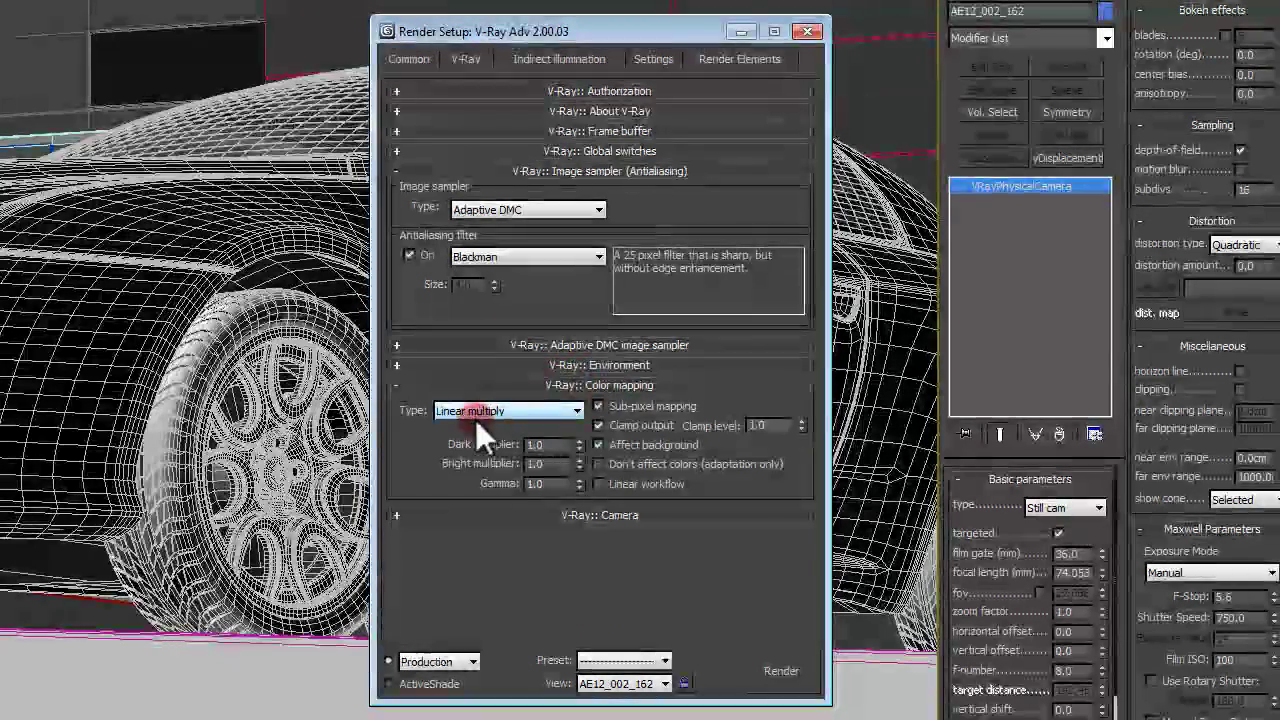
{"action": "left_click", "coordinate": [441, 419]}
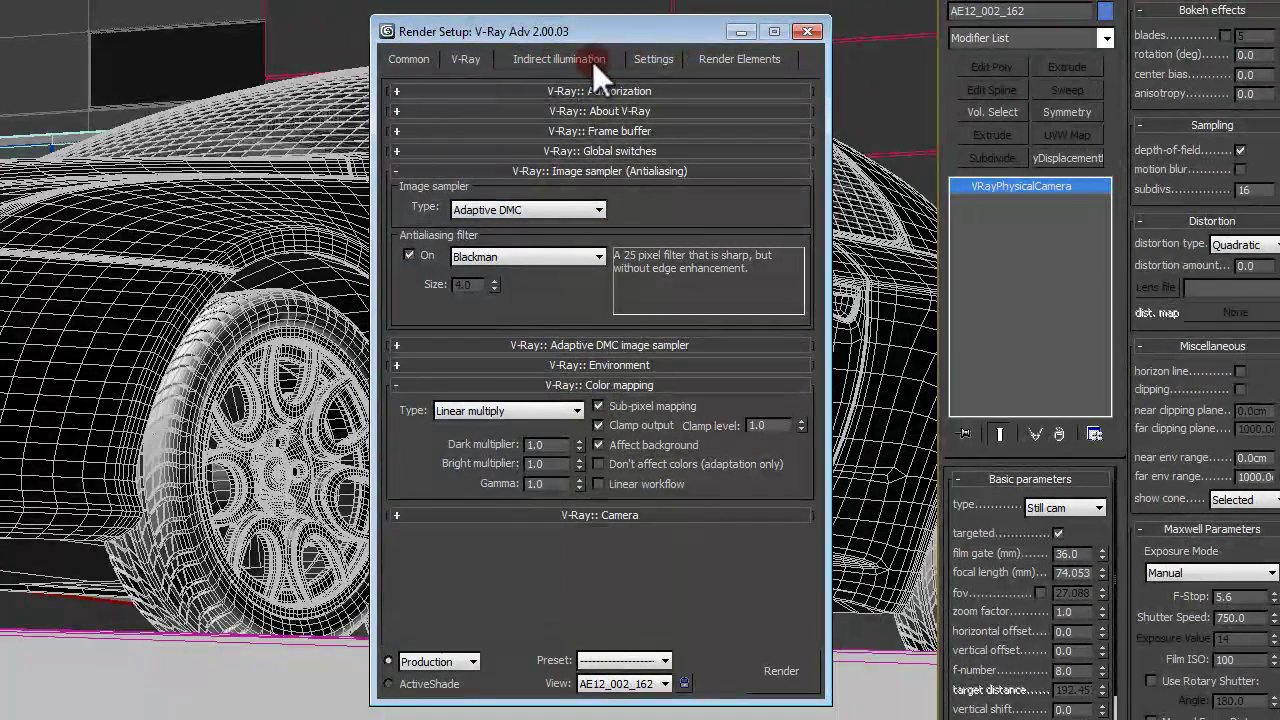
{"action": "left_click", "coordinate": [628, 60]}
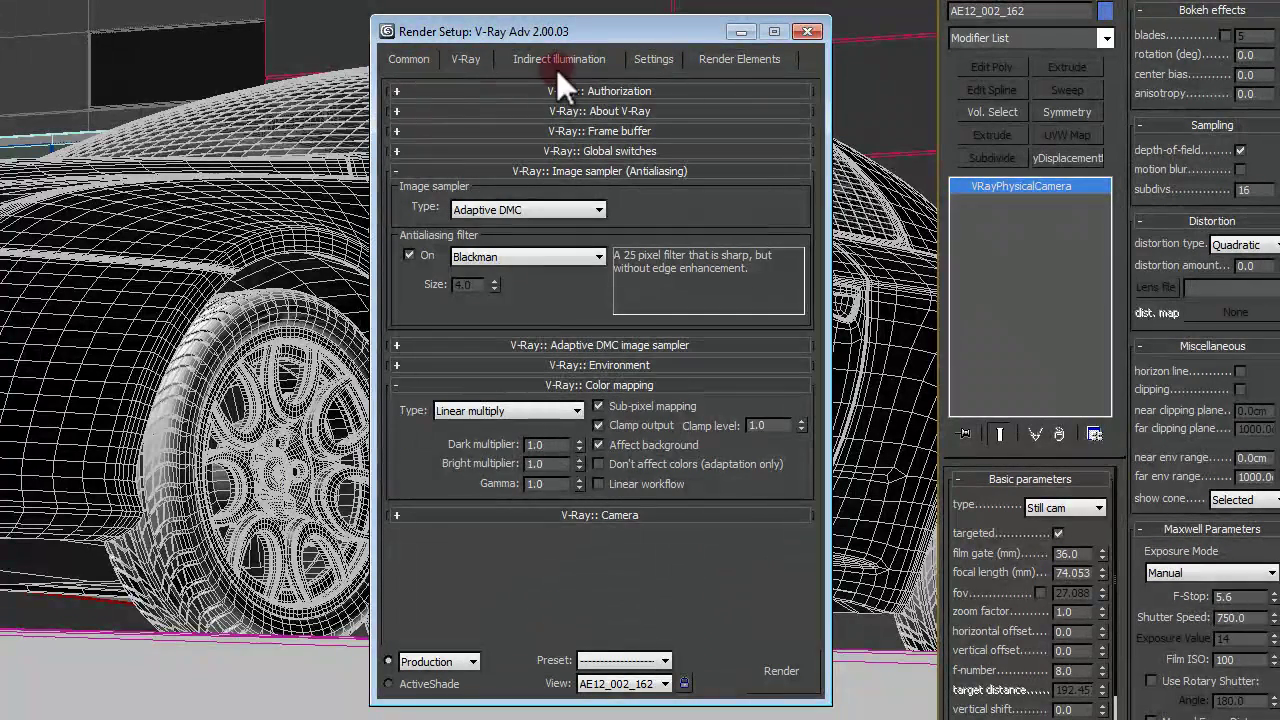
On the Common tab, switch the Production renderer to mental ray, then back to V-Ray Adv 2.00.03
{"action": "left_click", "coordinate": [408, 60]}
{"action": "scroll", "coordinate": [409, 320], "scroll_direction": "down", "scroll_amount": 5}
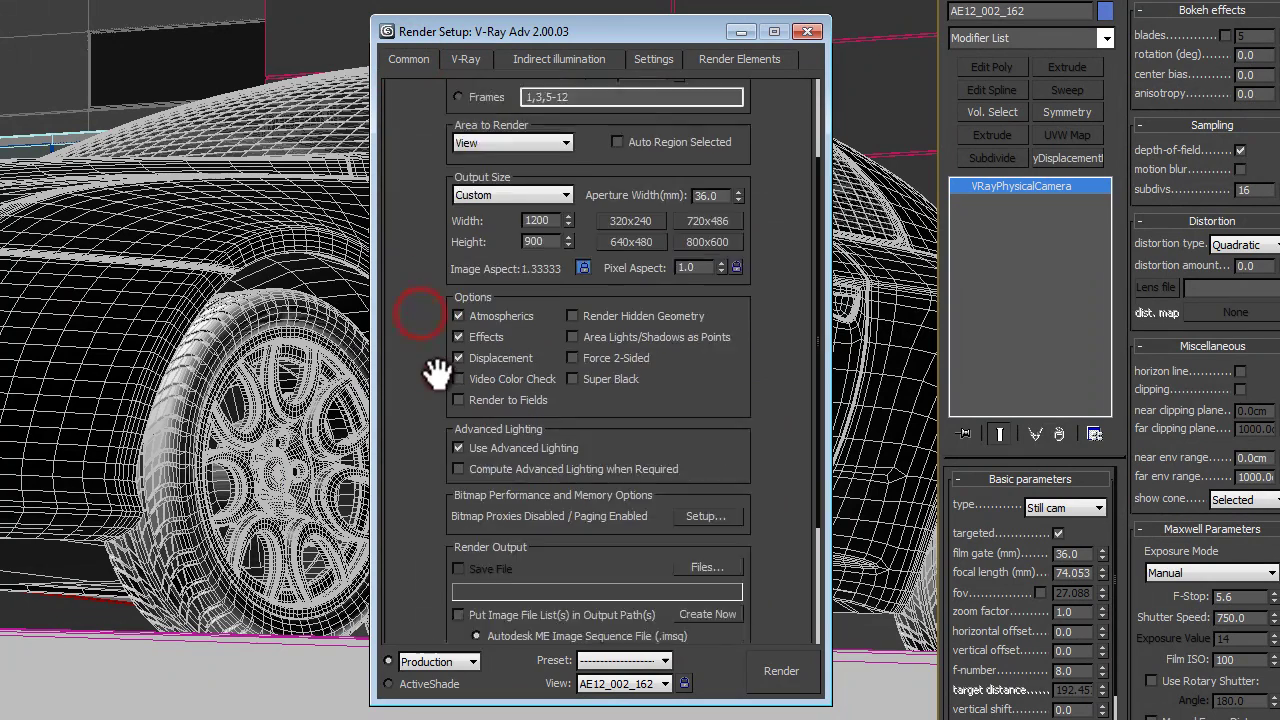
{"action": "left_click", "coordinate": [490, 591]}
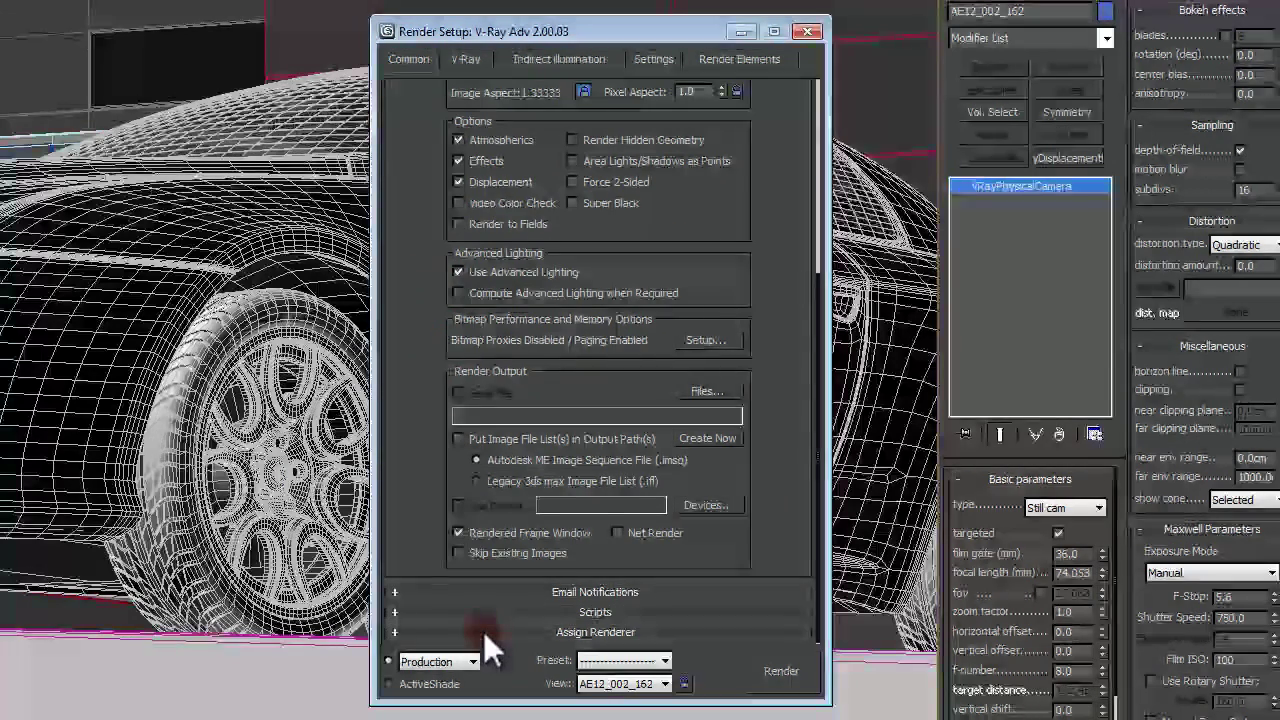
{"action": "left_click", "coordinate": [409, 62]}
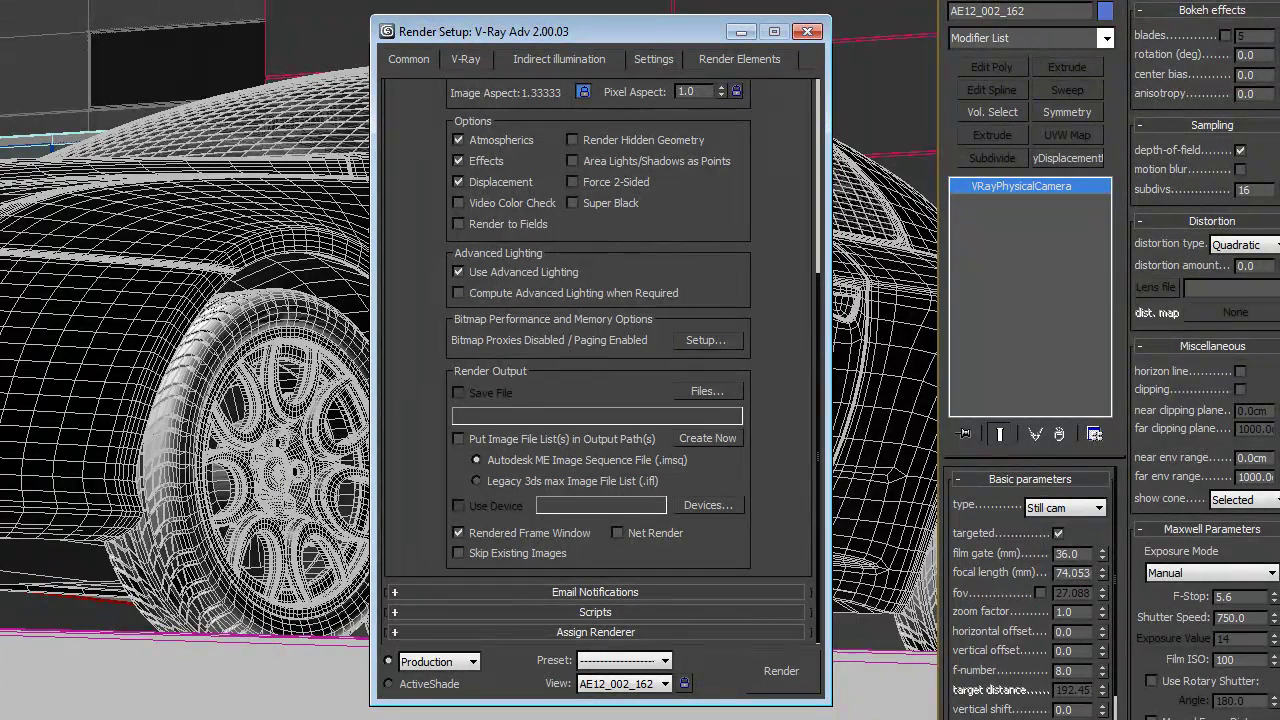
{"action": "left_click", "coordinate": [437, 630]}
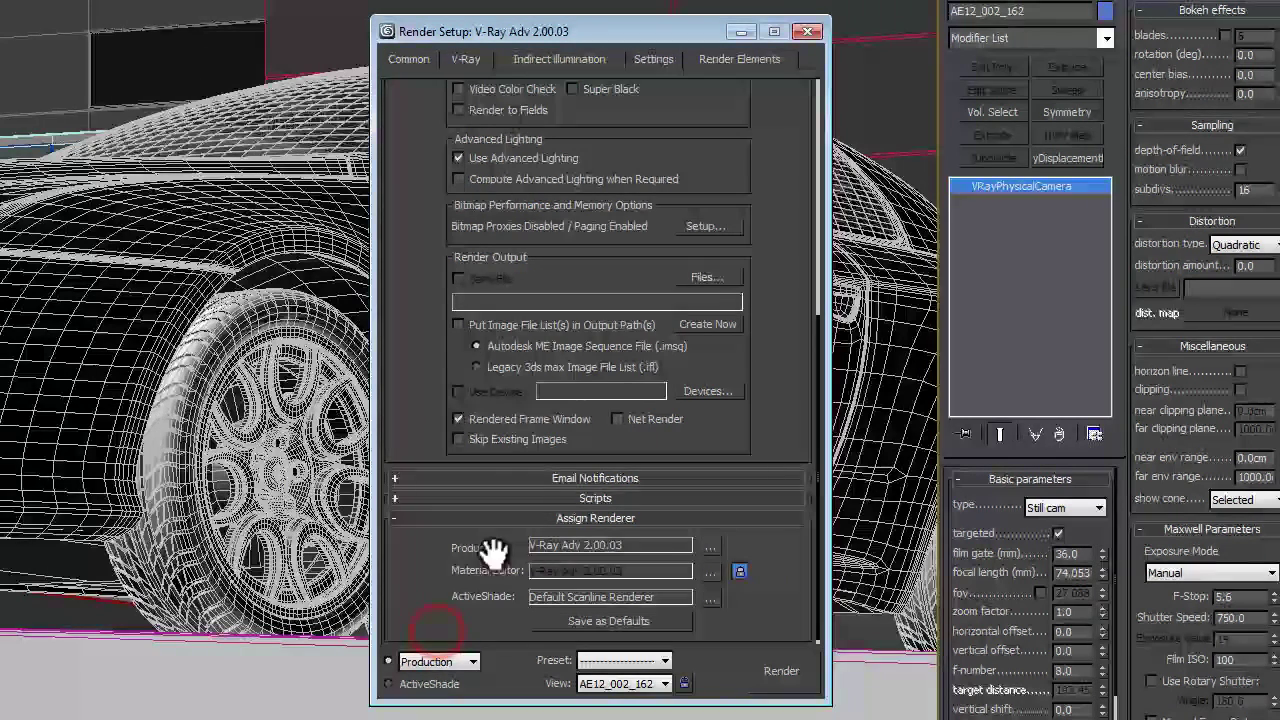
{"action": "left_click", "coordinate": [710, 547]}
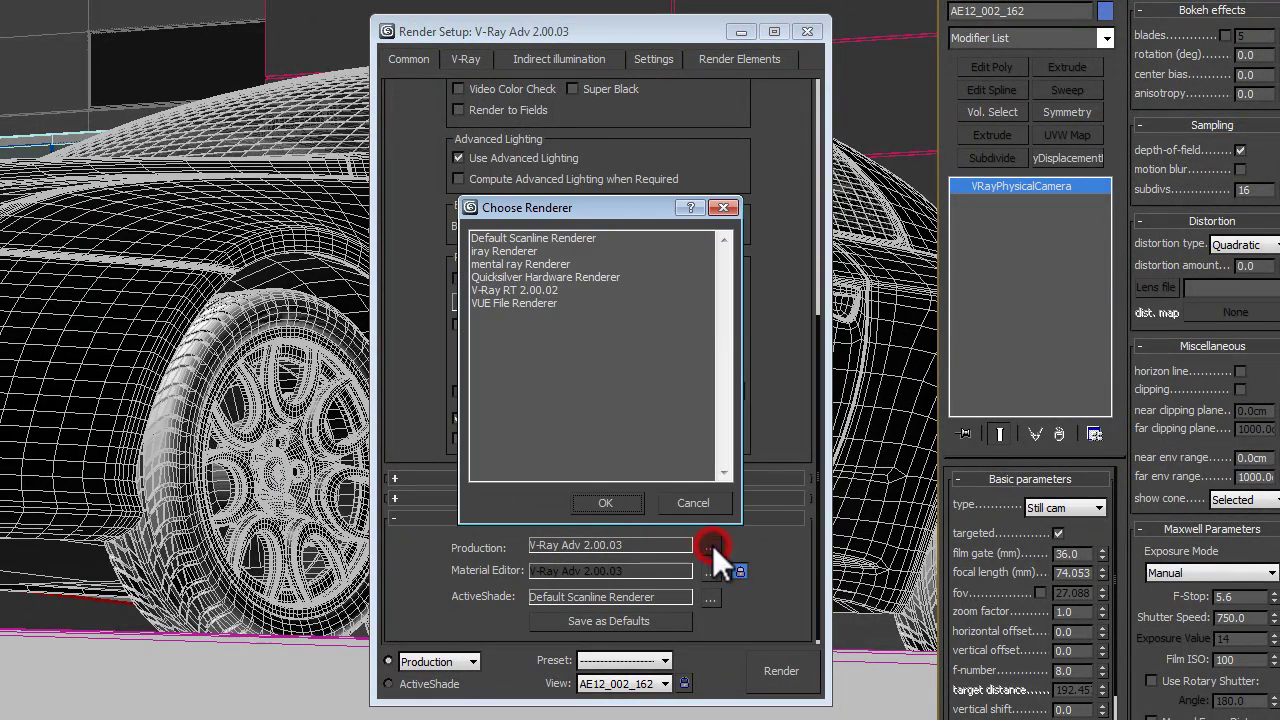
{"action": "double_click", "coordinate": [524, 263]}
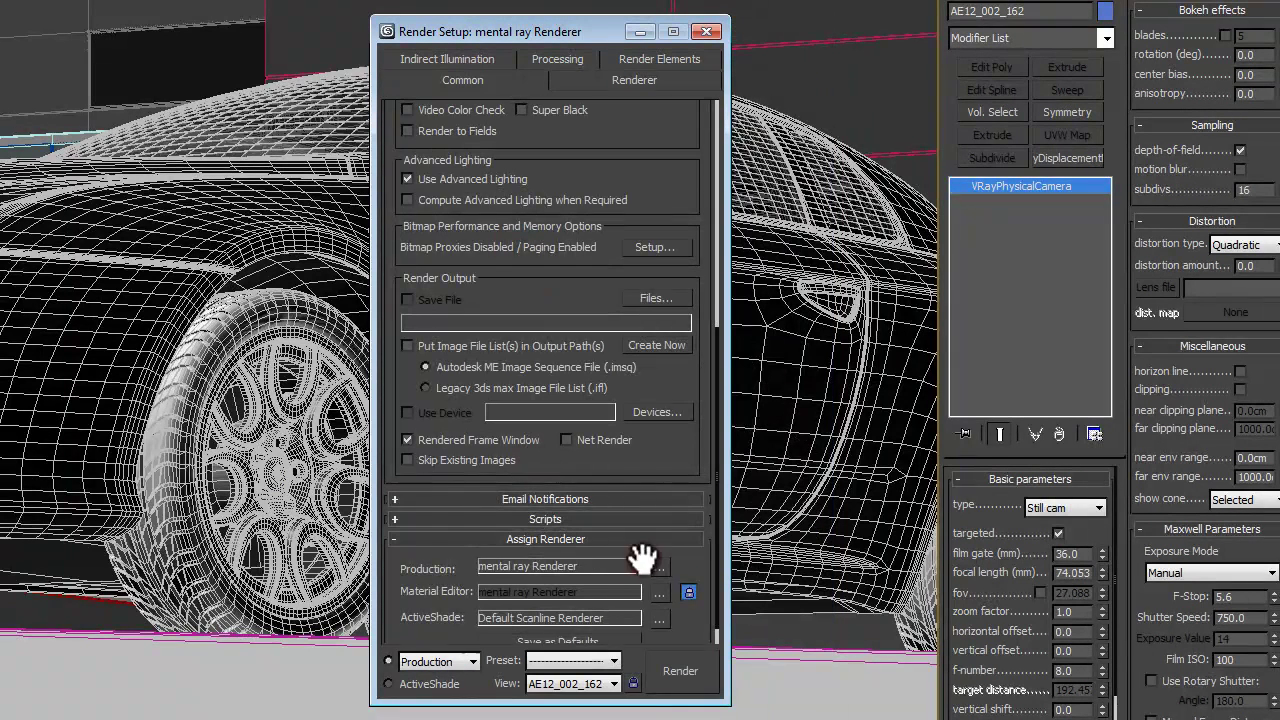
{"action": "left_click", "coordinate": [654, 566]}
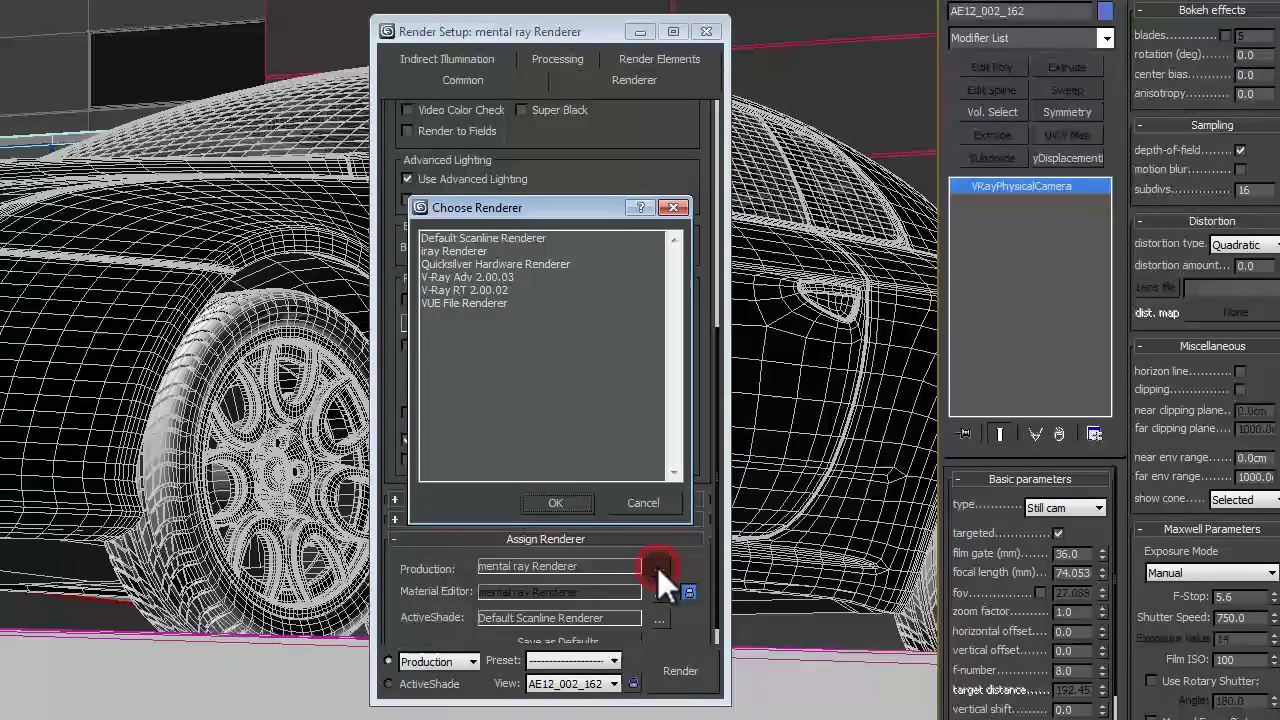
{"action": "double_click", "coordinate": [490, 278]}
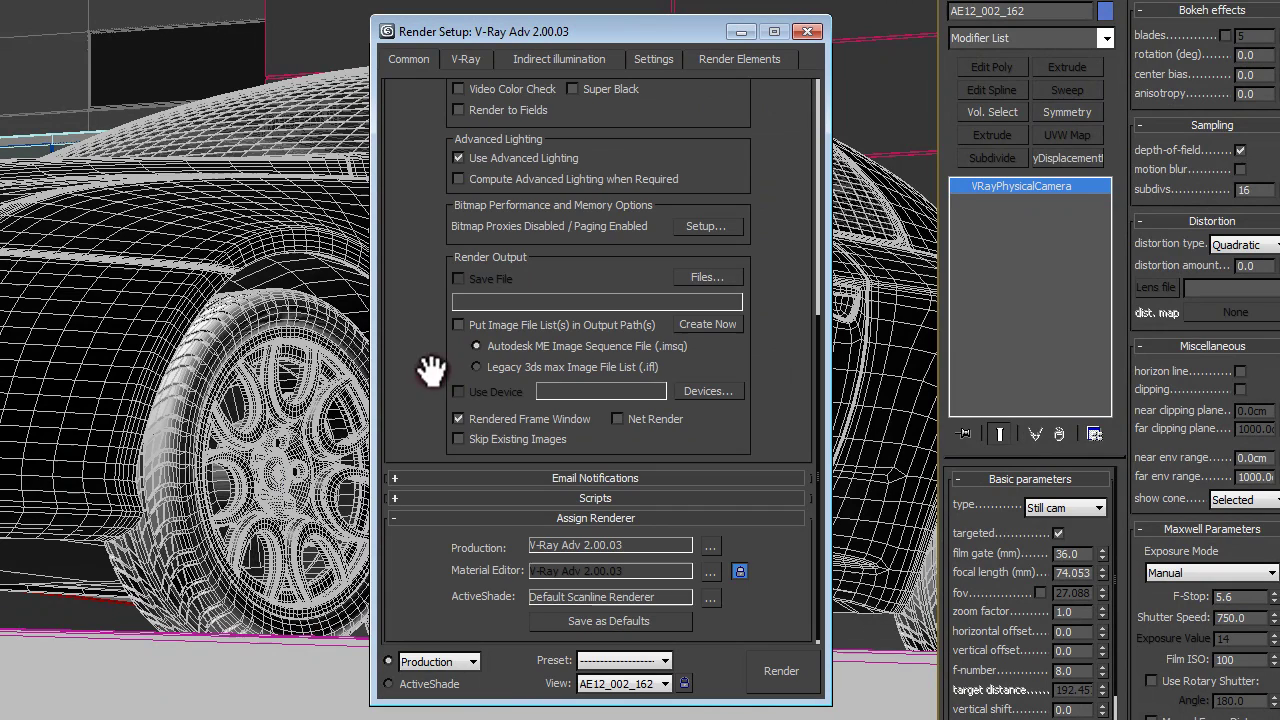
{"action": "left_click", "coordinate": [466, 522]}
Review the reset V-Ray, Indirect illumination and Settings tabs: Adaptive subdivision with Area filter
{"action": "left_click", "coordinate": [454, 60]}
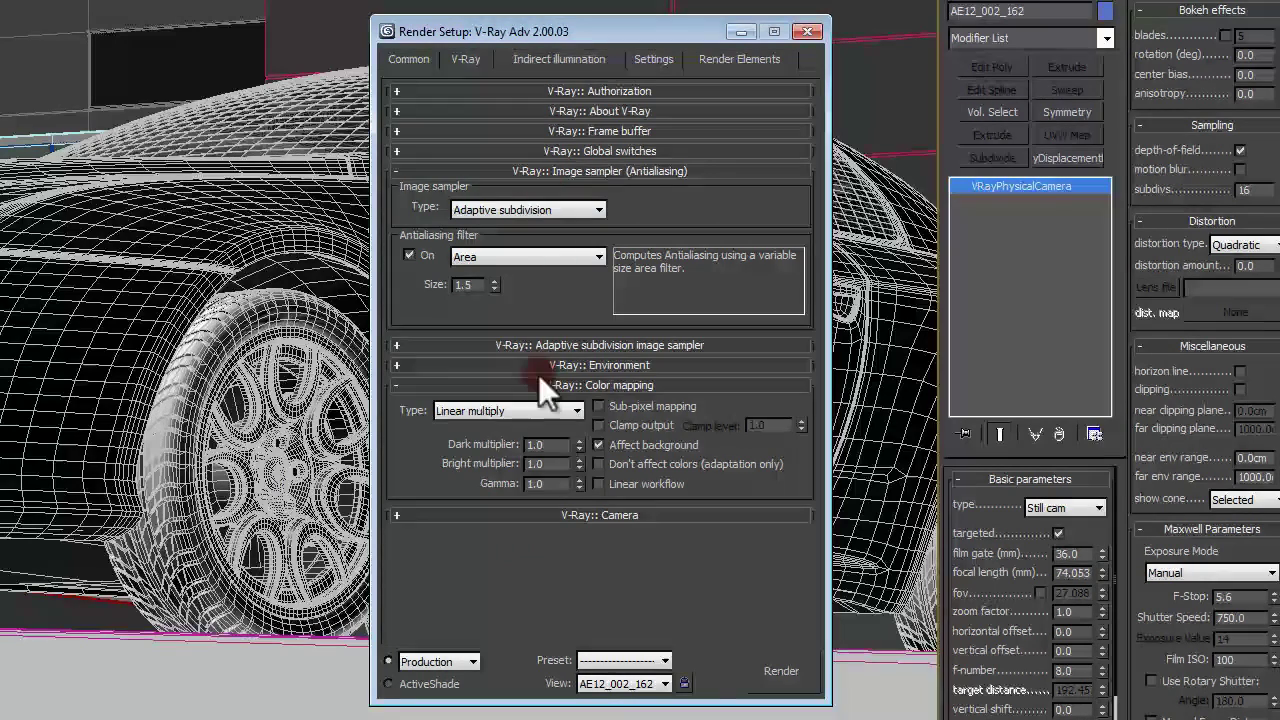
{"action": "left_click", "coordinate": [546, 58]}
{"action": "left_click", "coordinate": [650, 59]}
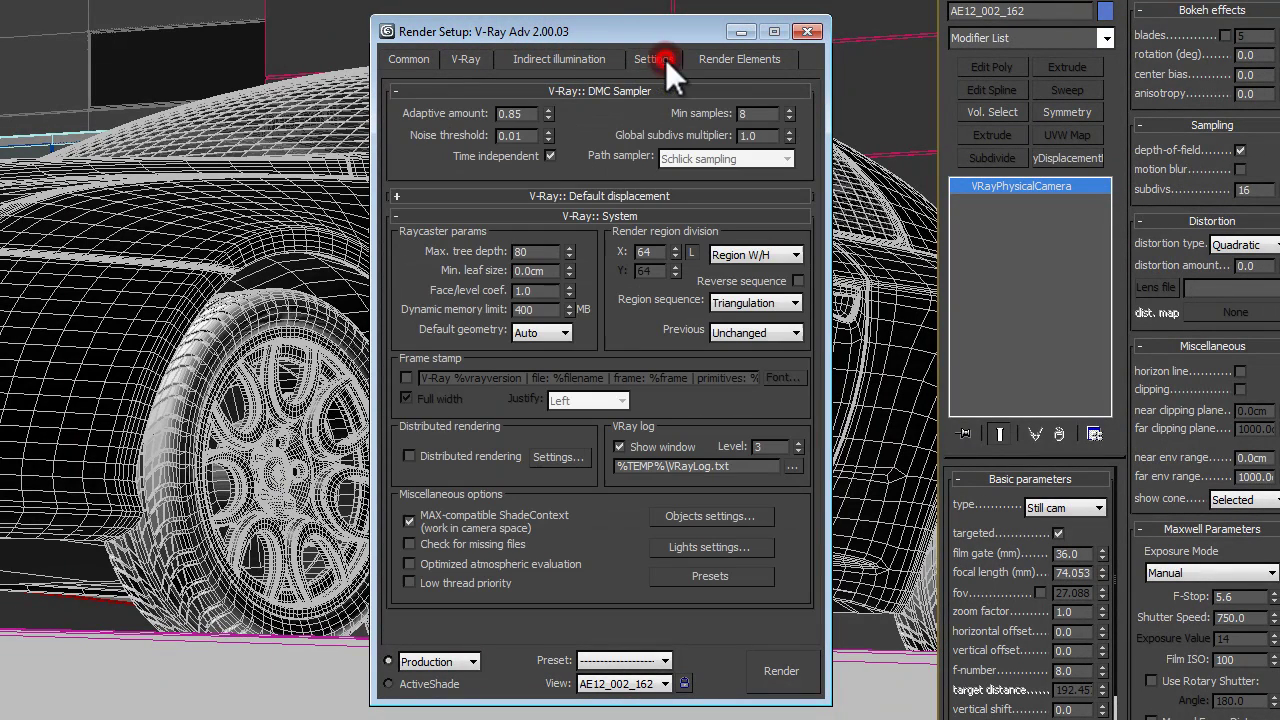
{"action": "left_click", "coordinate": [543, 56]}
{"action": "left_click", "coordinate": [468, 58]}
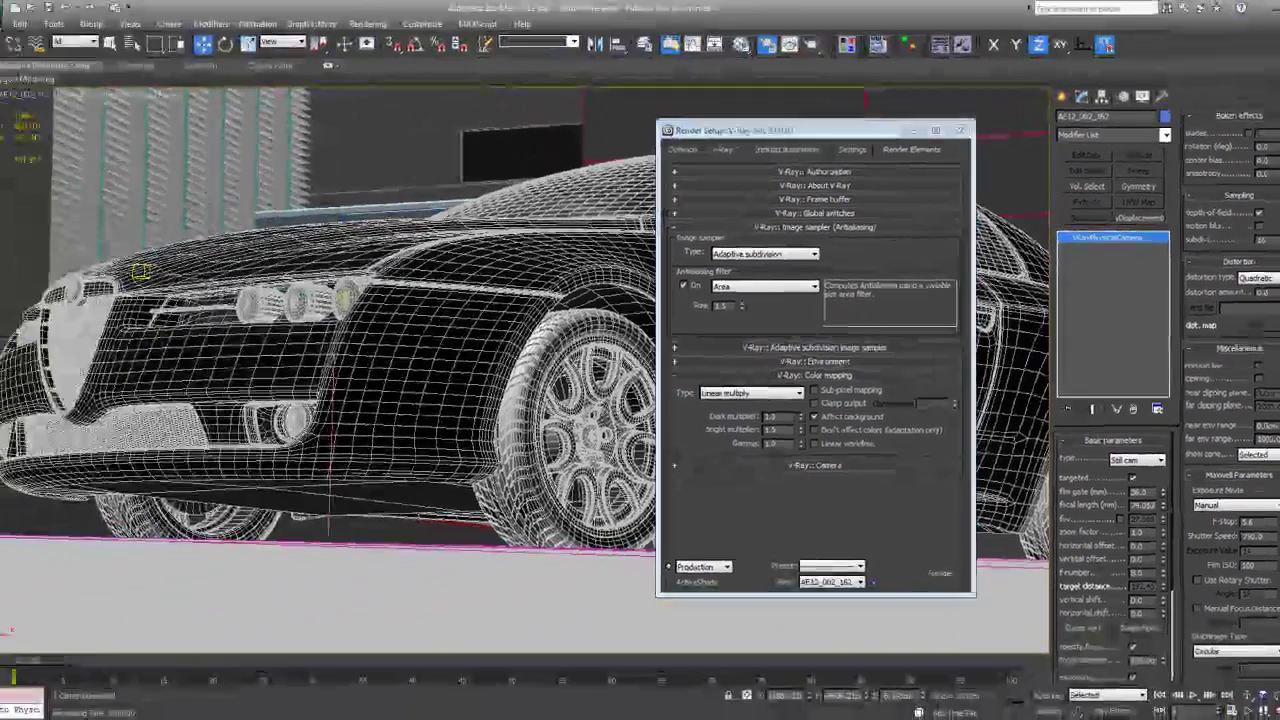
{"action": "left_click", "coordinate": [14, 10]}
Save the scene as a copy named Tutorial Run Down_optimized.max
{"action": "key", "text": "Escape"}
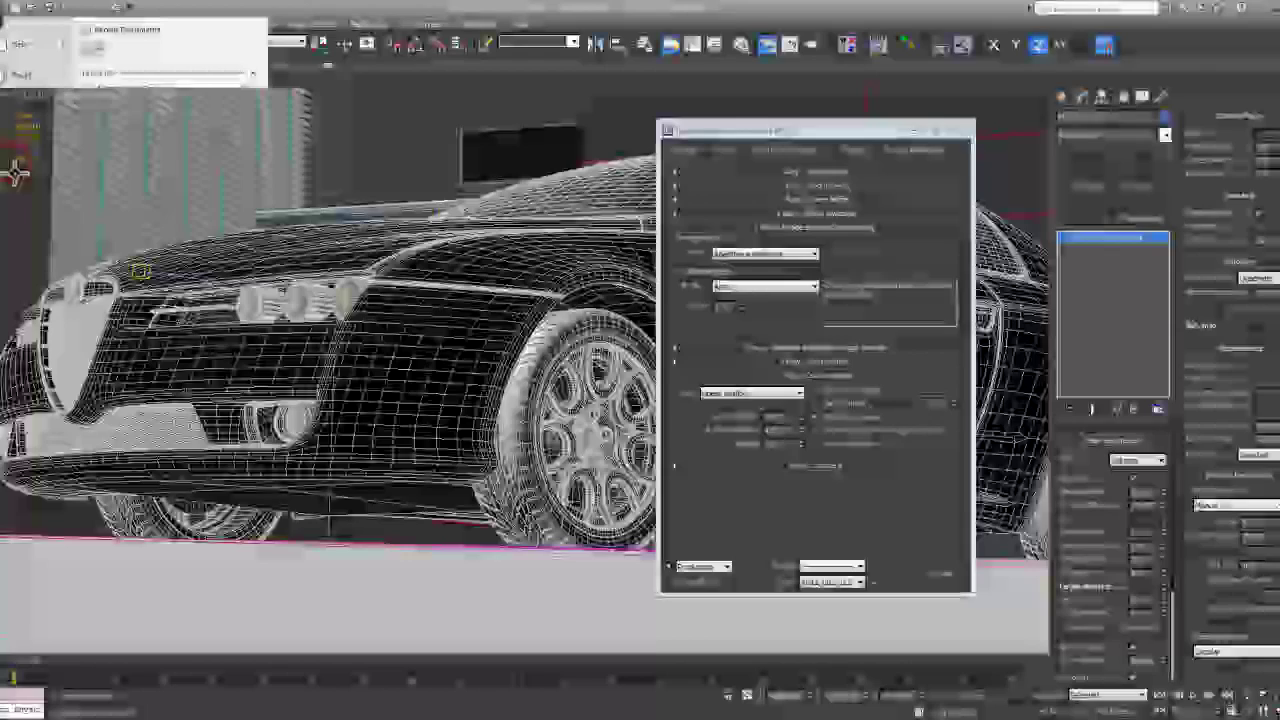
{"action": "key", "text": "ctrl+shift+s"}
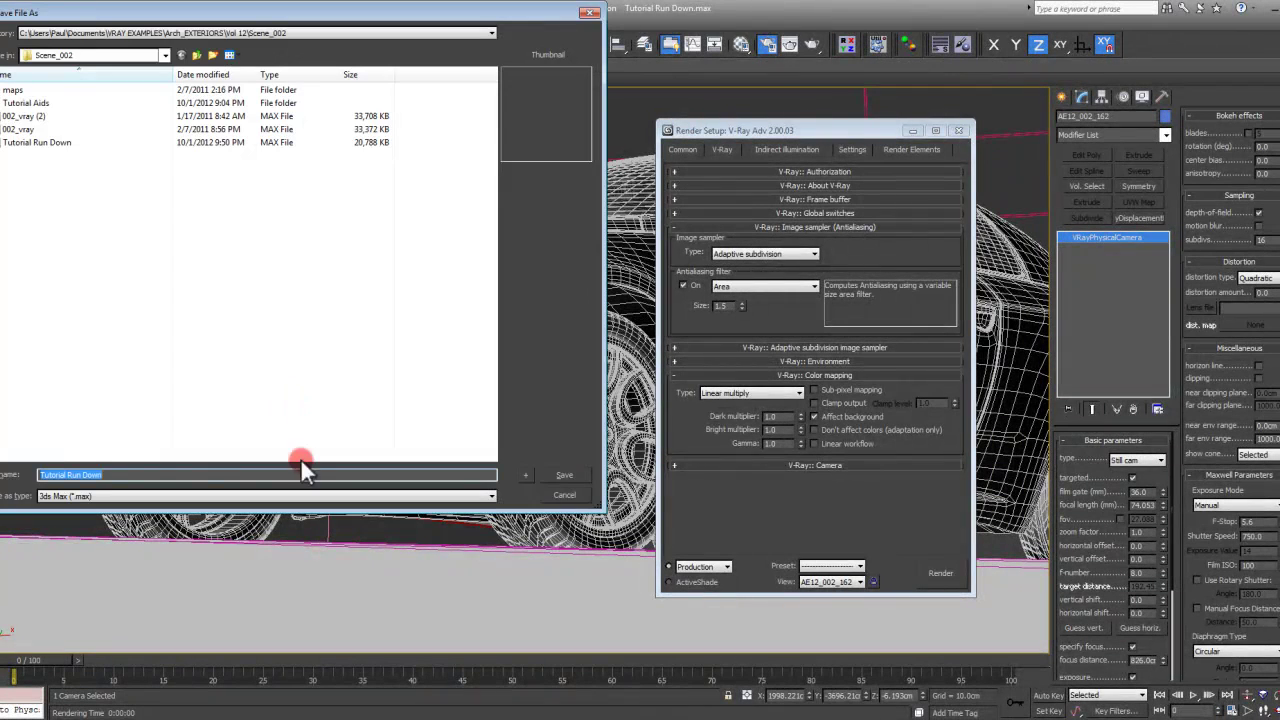
{"action": "left_click", "coordinate": [107, 470]}
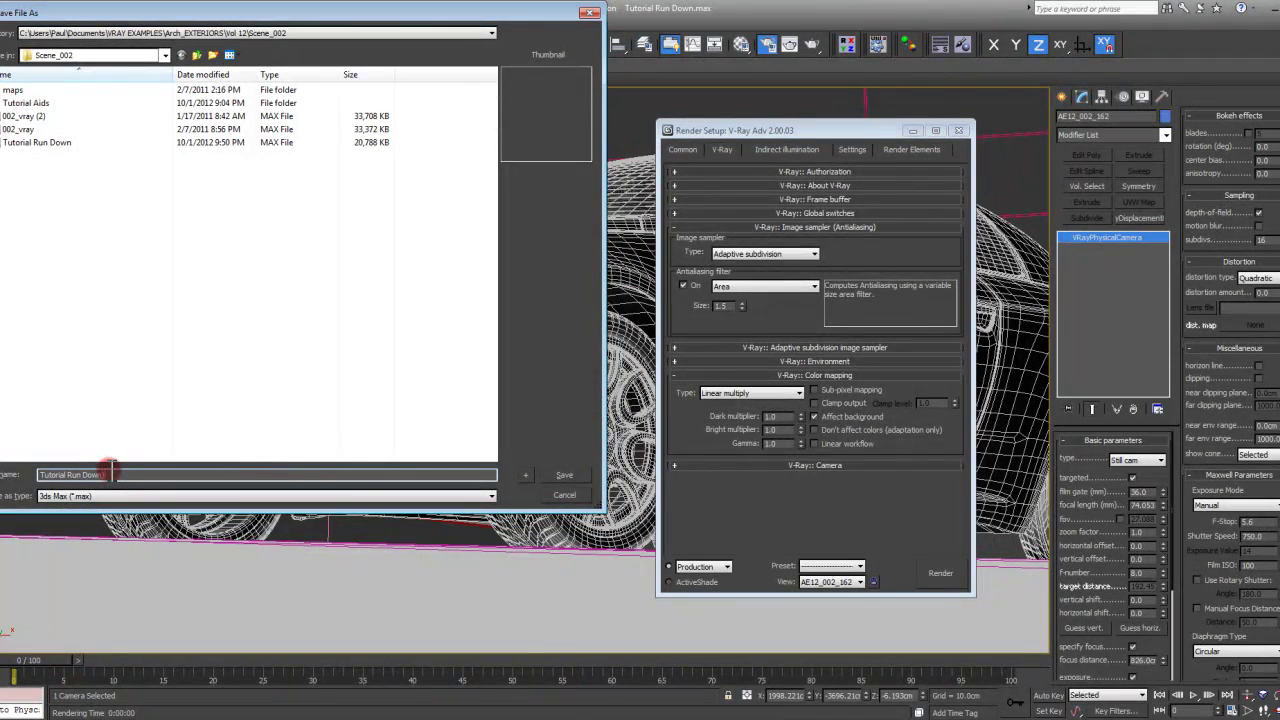
{"action": "type", "text": "_Optimized"}
{"action": "left_click", "coordinate": [125, 497]}
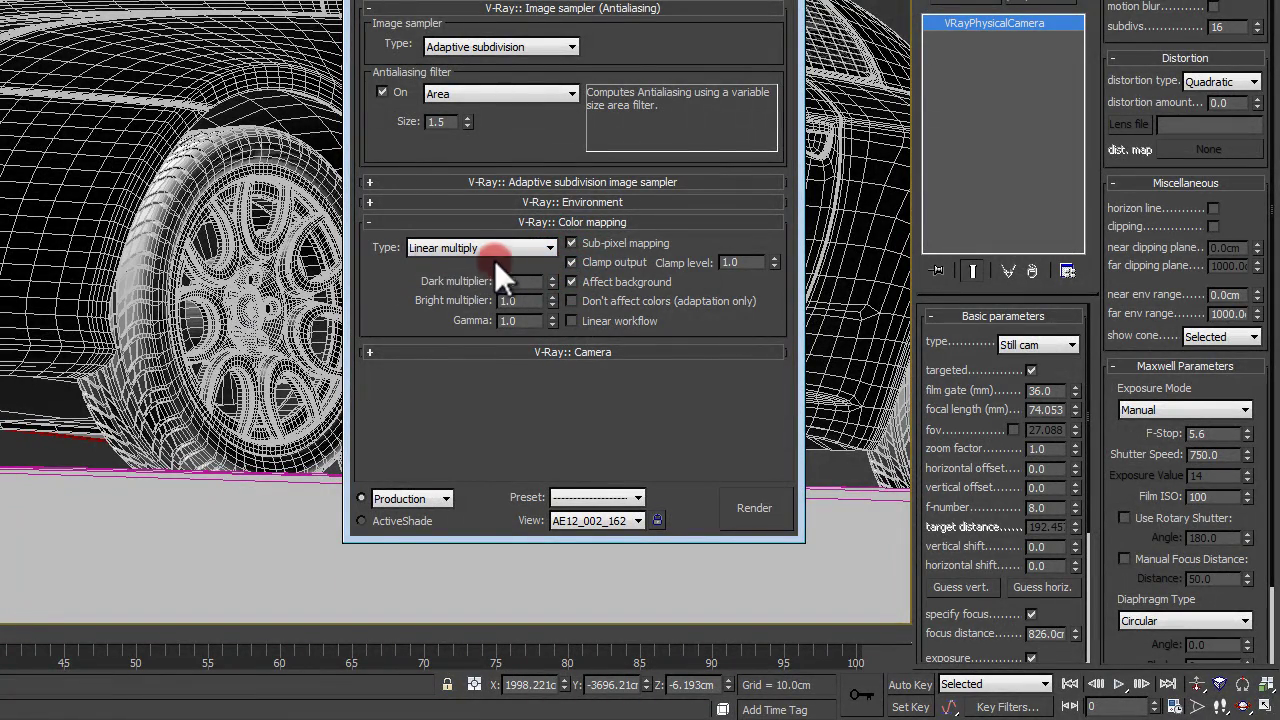
Enable Sub-pixel mapping and Clamp output in Color mapping, then collapse the rollout
{"action": "left_click", "coordinate": [571, 243]}
{"action": "left_click", "coordinate": [501, 221]}
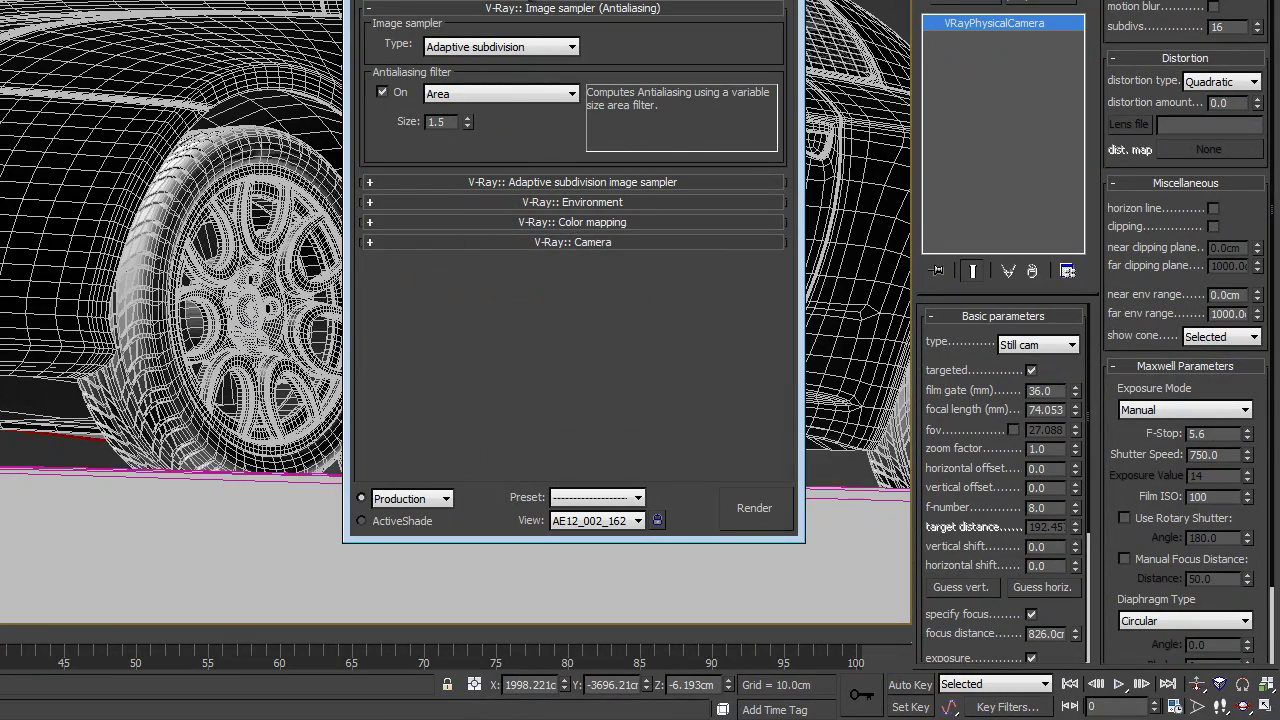
Set the V-Ray image sampler type to Adaptive DMC
{"action": "left_click", "coordinate": [490, 47]}
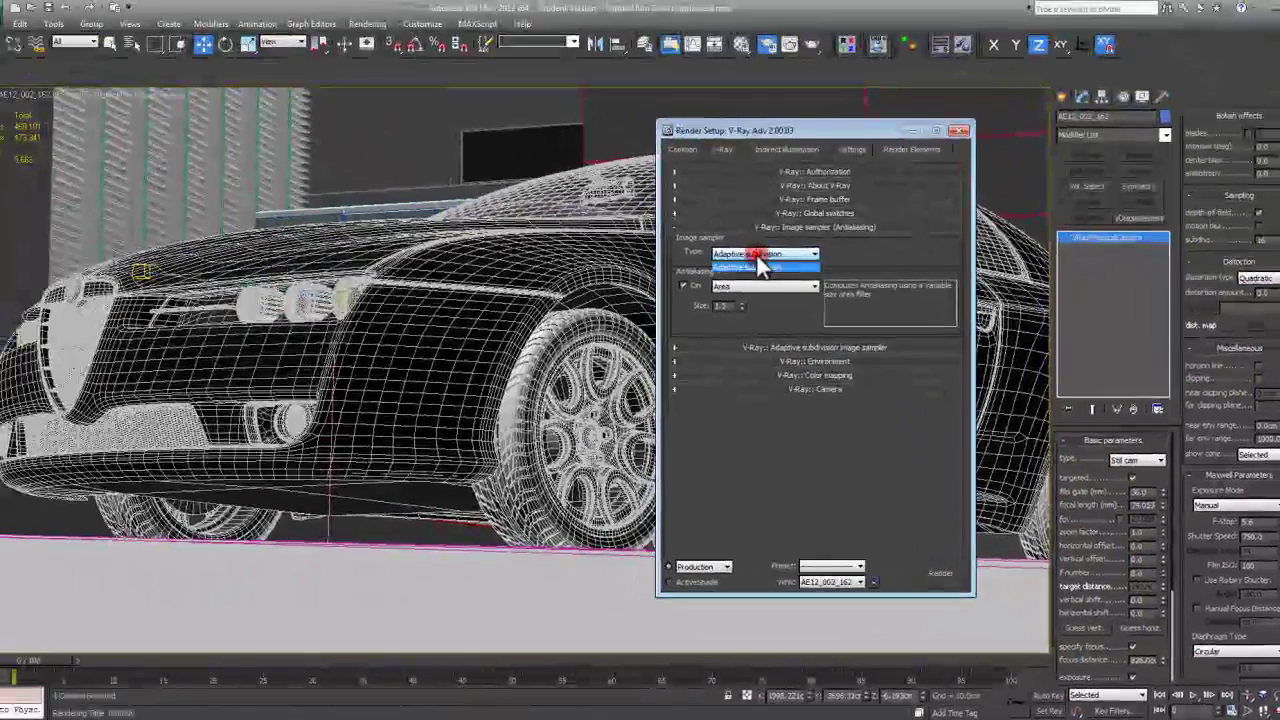
{"action": "left_click", "coordinate": [671, 194]}
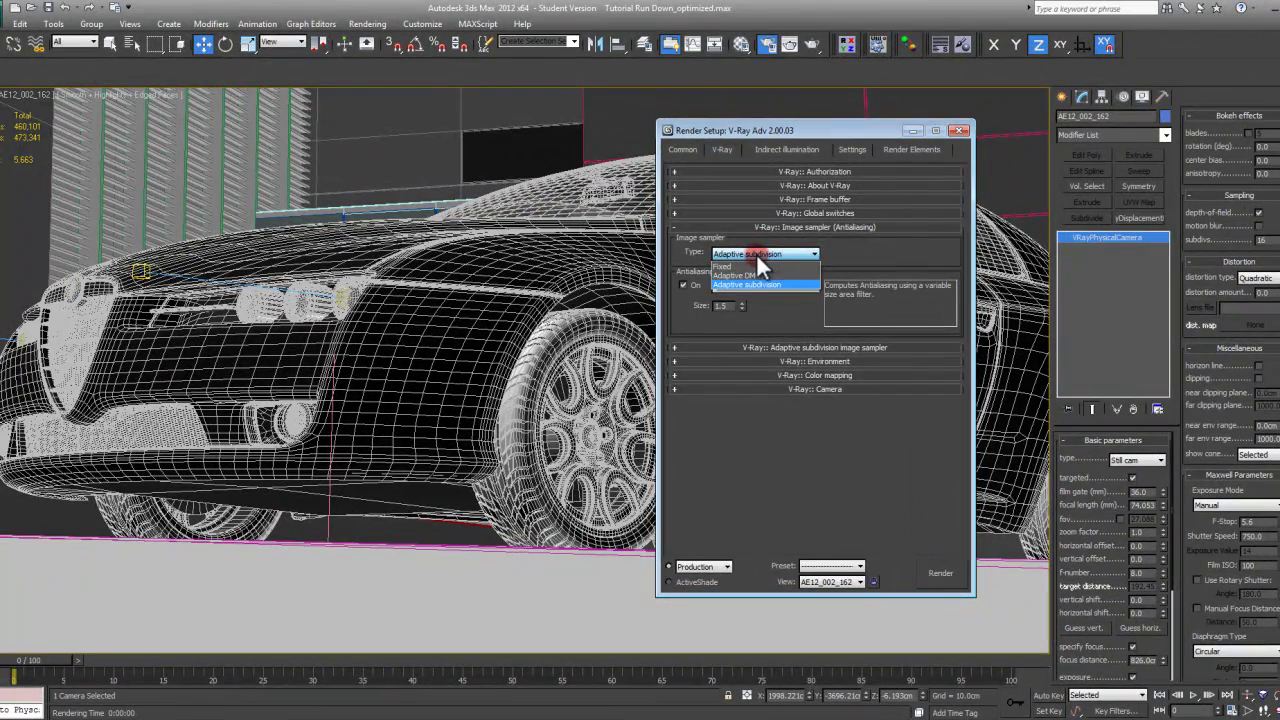
{"action": "left_click", "coordinate": [756, 253]}
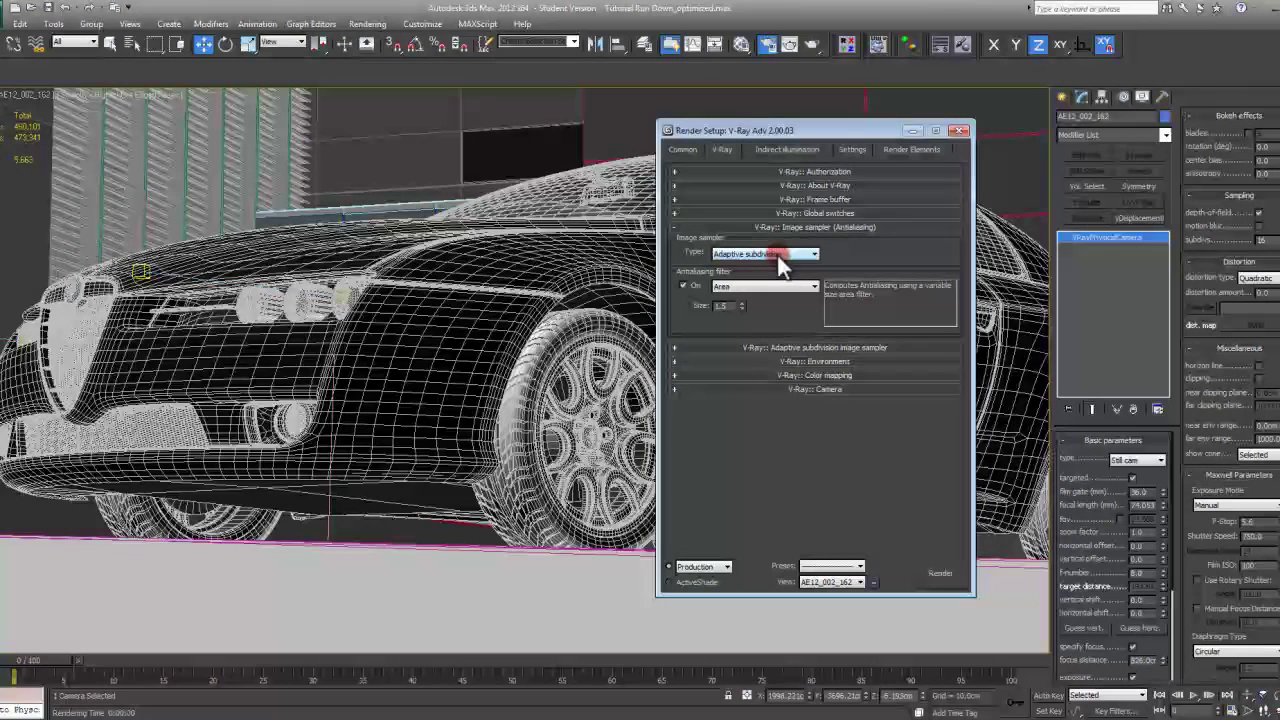
{"action": "left_click", "coordinate": [777, 253]}
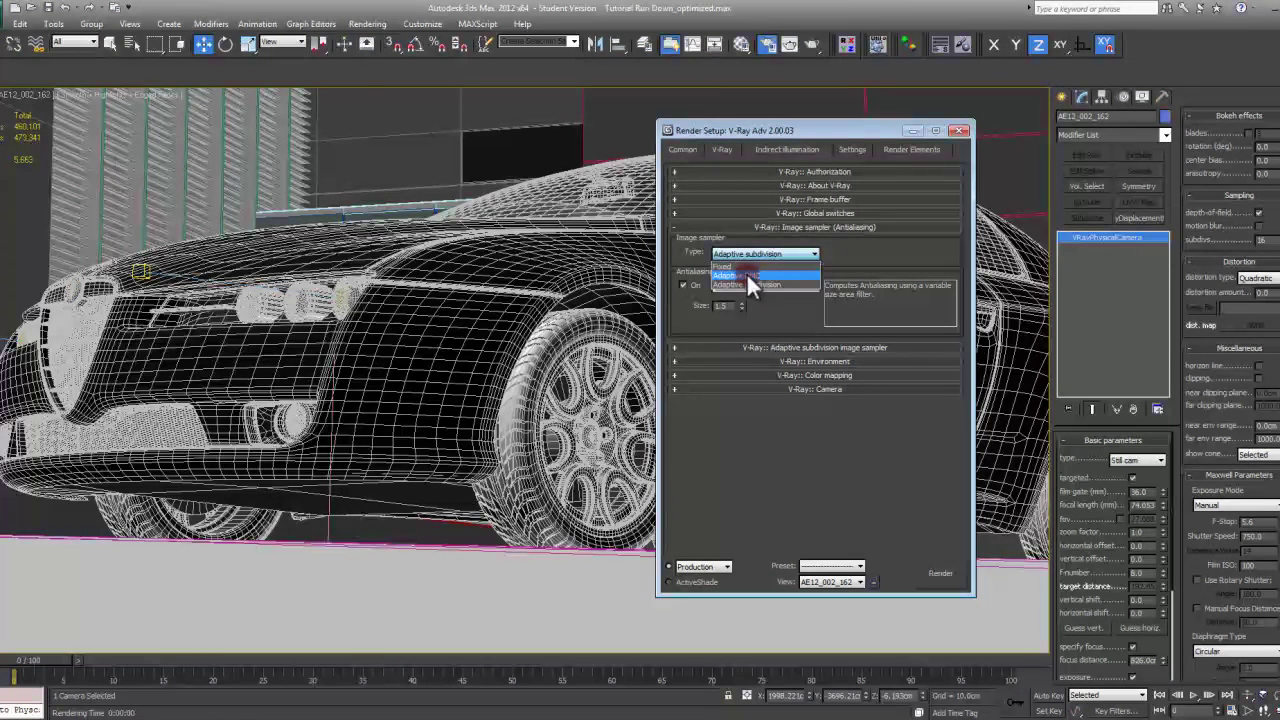
{"action": "left_click", "coordinate": [770, 275]}
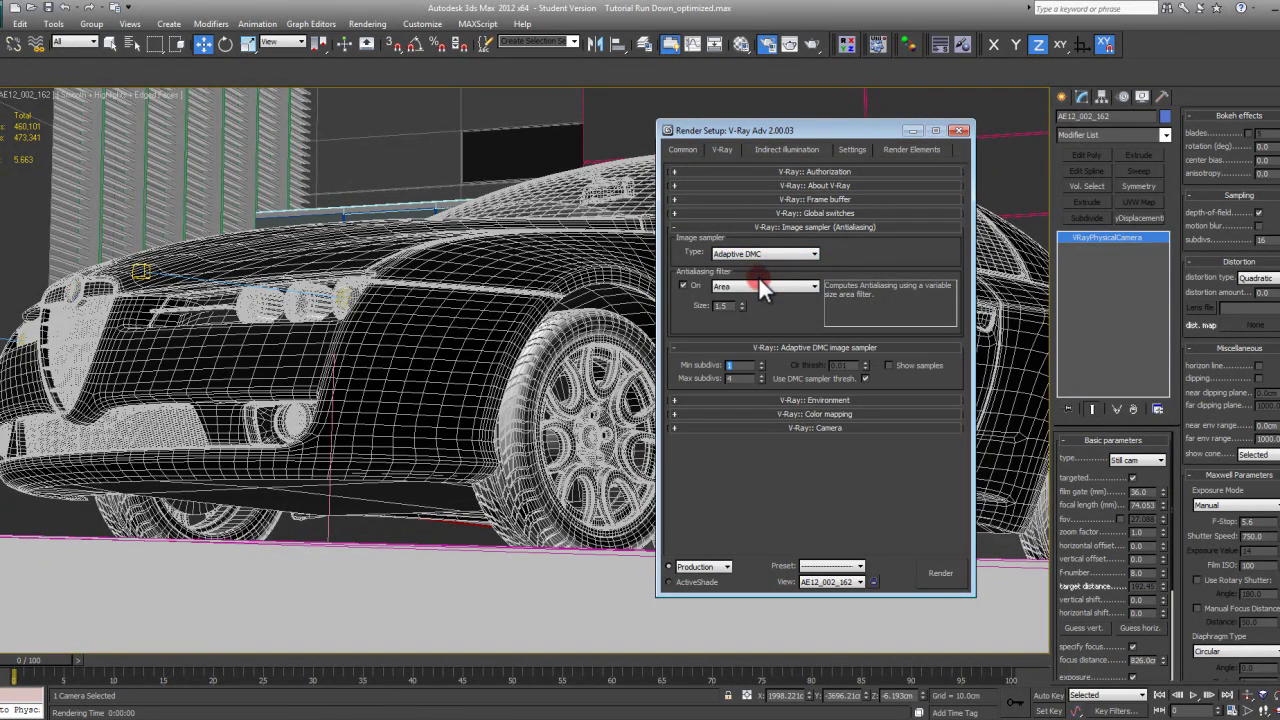
Choose VRayLanczosFilter as the antialiasing filter
{"action": "left_click", "coordinate": [765, 286]}
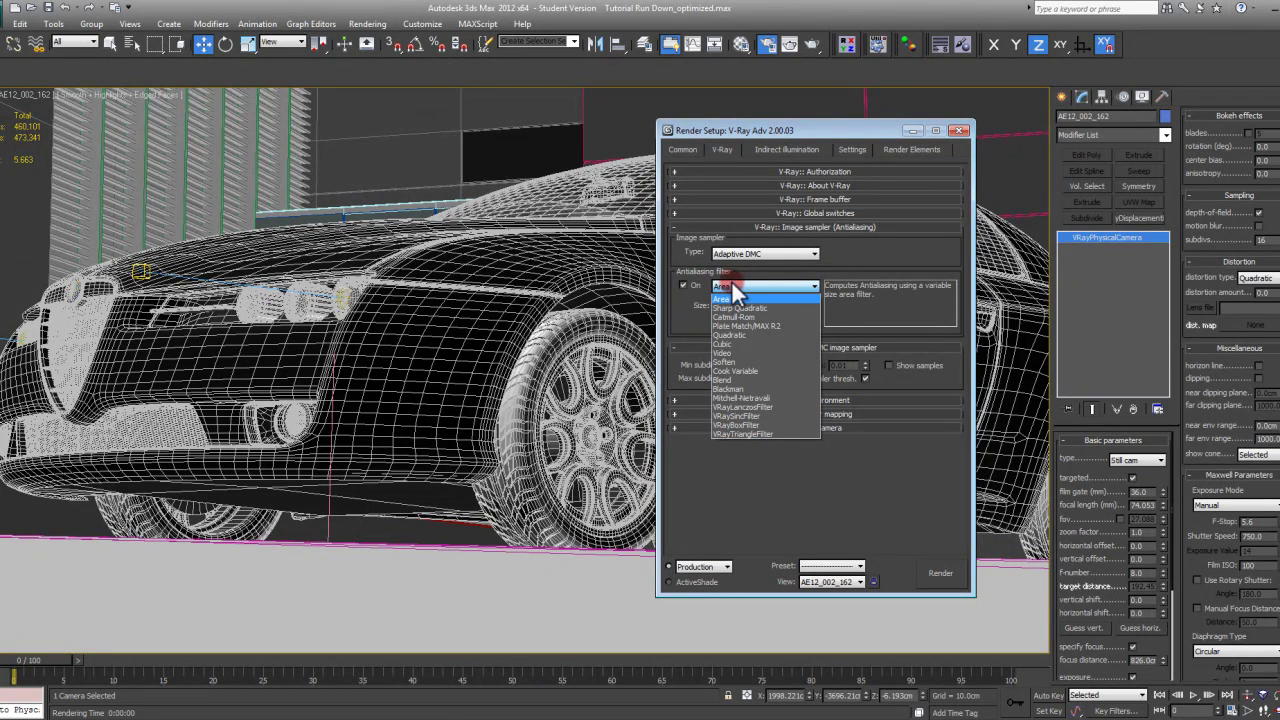
{"action": "left_click", "coordinate": [775, 405]}
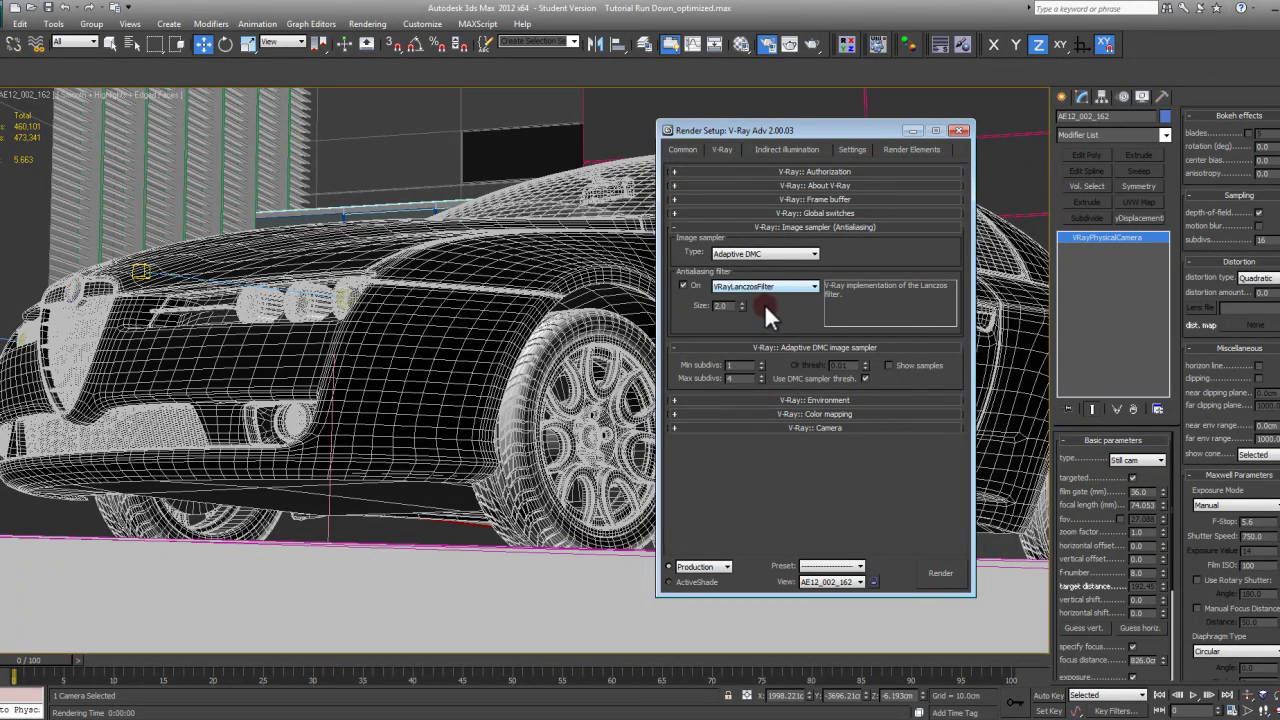
{"action": "left_click", "coordinate": [769, 286]}
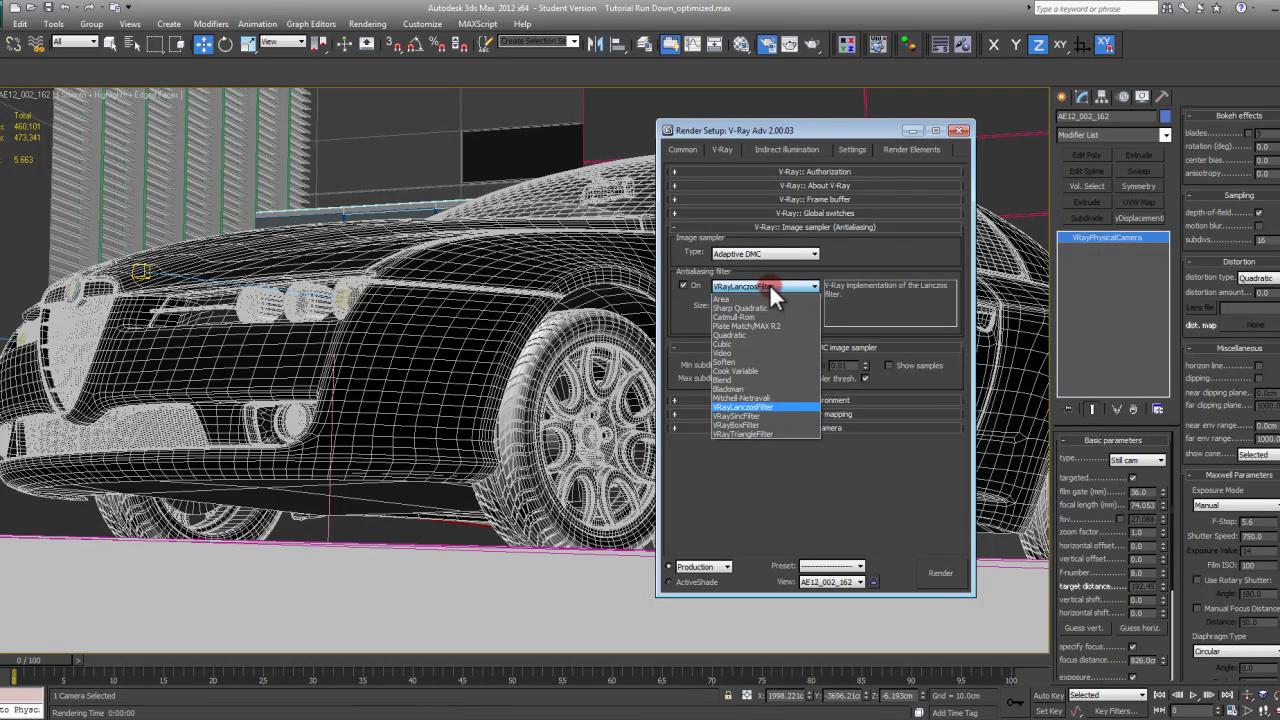
{"action": "left_click", "coordinate": [769, 283]}
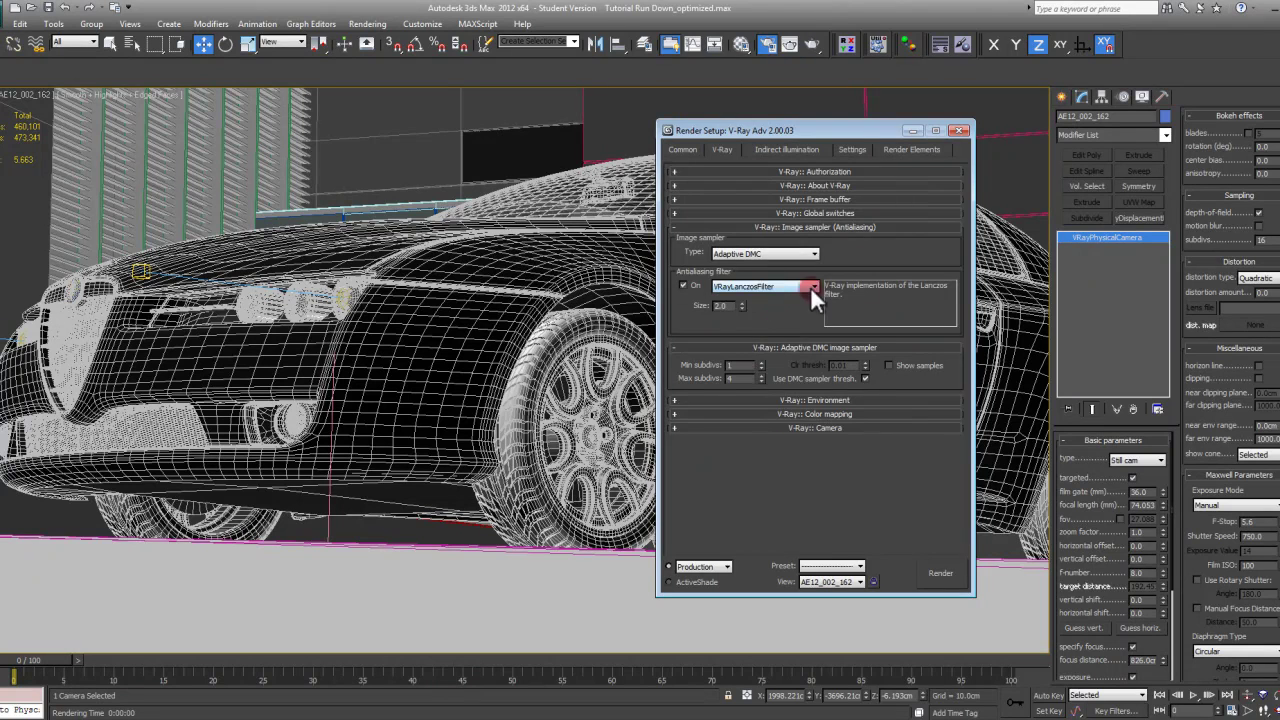
{"action": "left_click", "coordinate": [777, 288]}
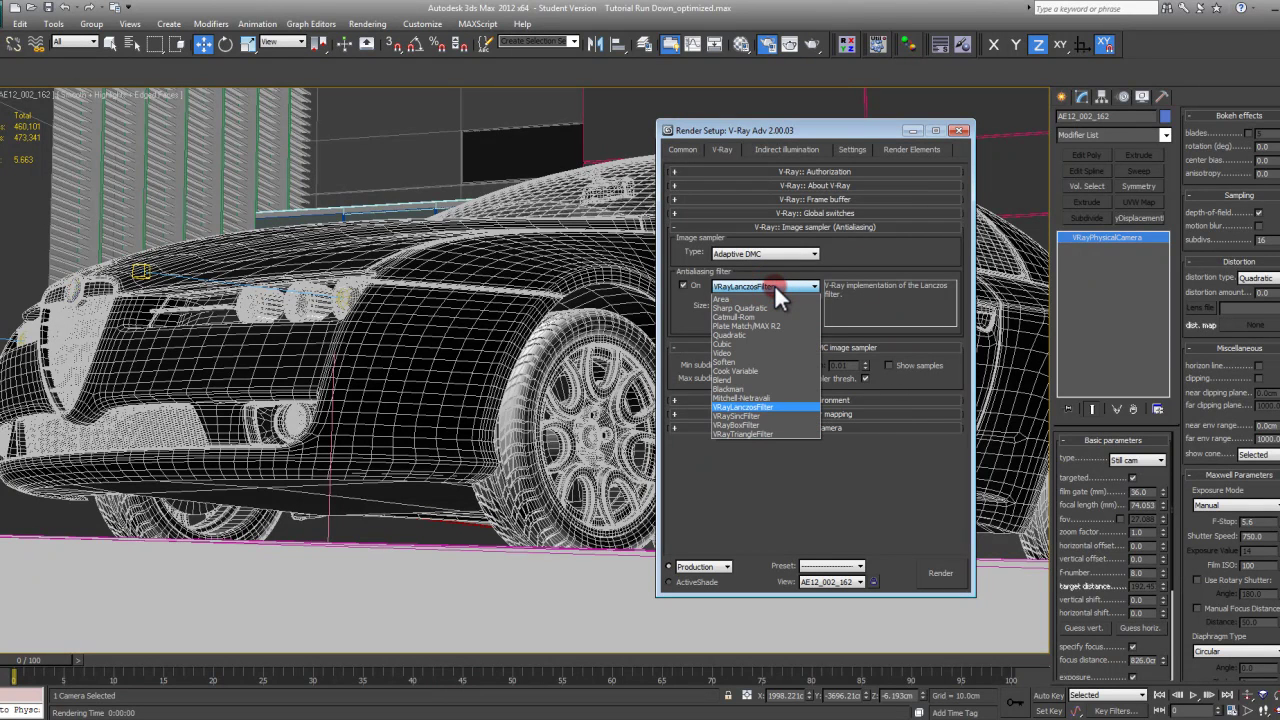
Uncheck Use DMC sampler thresh., set Clr thresh to 0.001 and Max subdivs to 8
{"action": "left_click", "coordinate": [773, 403]}
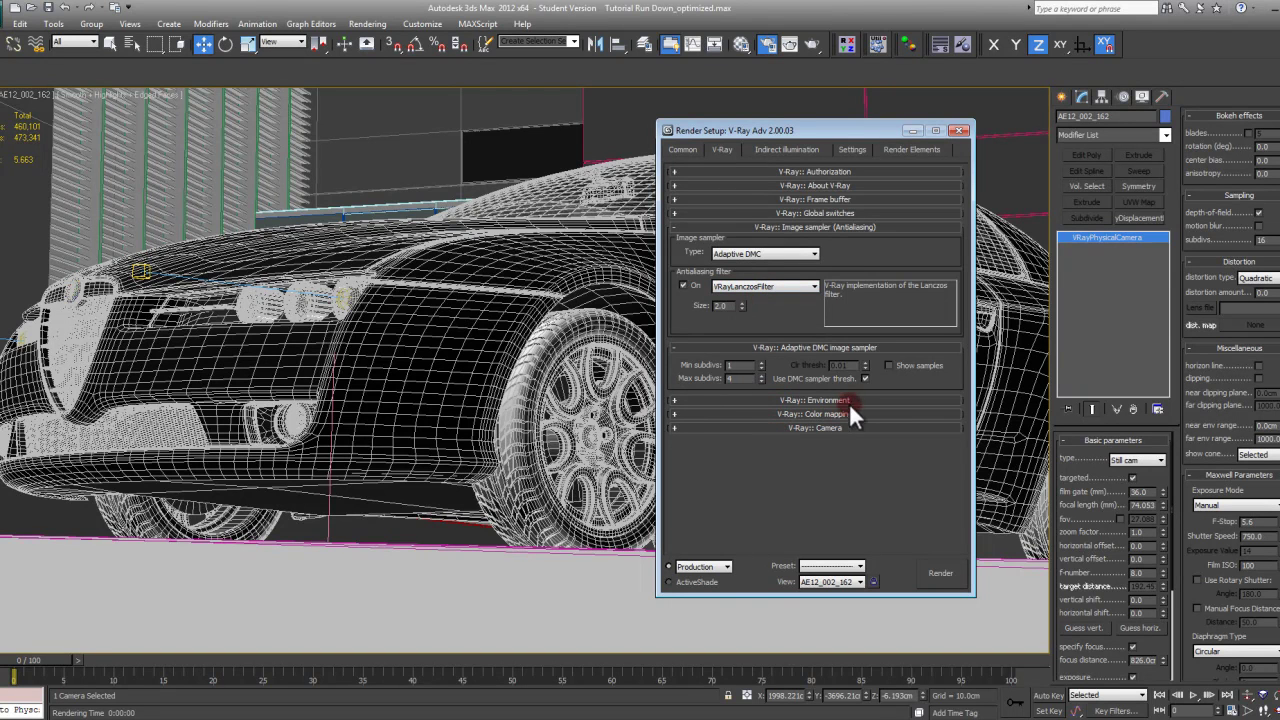
{"action": "left_click", "coordinate": [864, 377]}
{"action": "left_click", "coordinate": [843, 368]}
{"action": "left_click", "coordinate": [845, 366]}
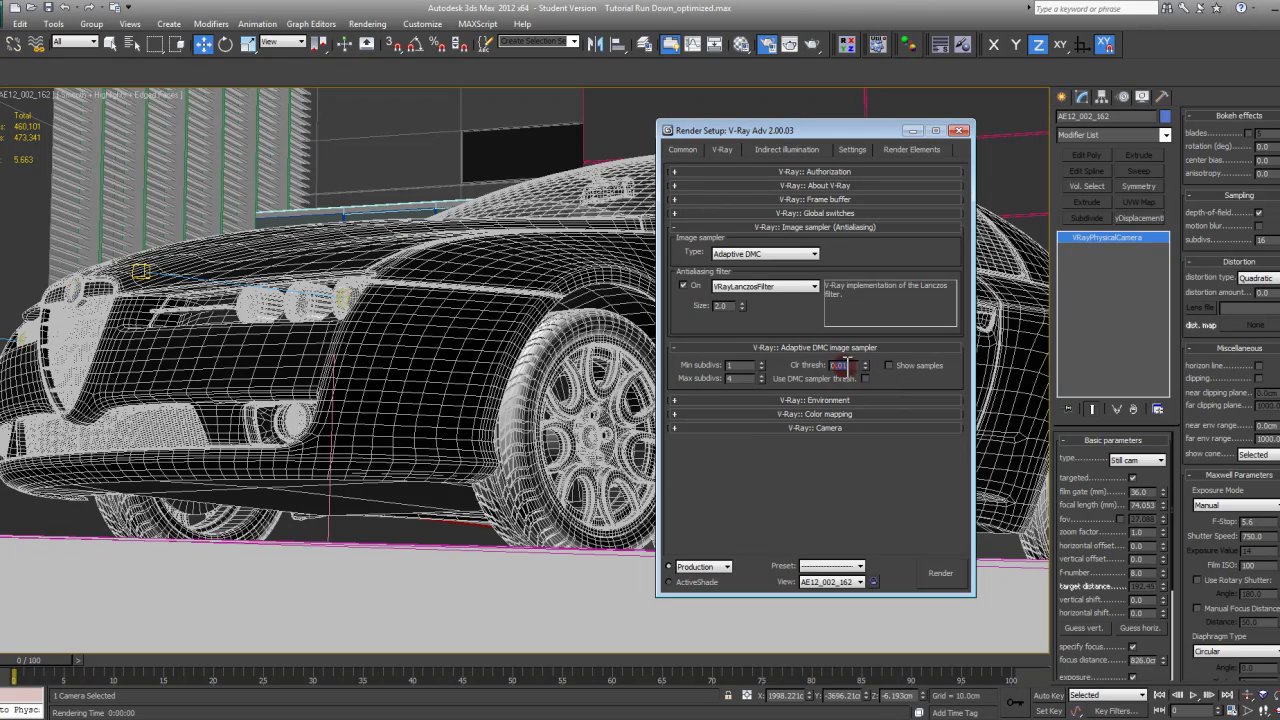
{"action": "left_click", "coordinate": [745, 379]}
{"action": "left_click", "coordinate": [683, 375]}
{"action": "left_click", "coordinate": [740, 379]}
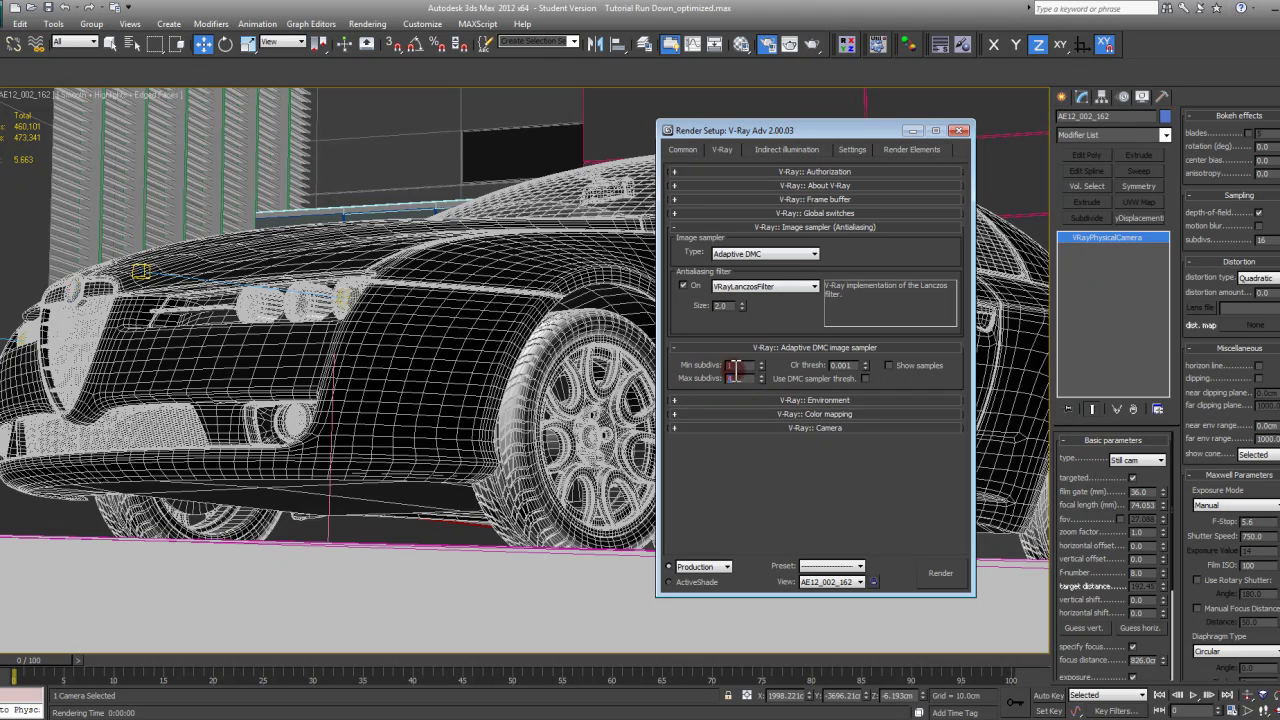
{"action": "type", "text": "8"}
{"action": "left_click", "coordinate": [710, 380]}
{"action": "left_click_drag", "start_coordinate": [709, 375], "coordinate": [745, 385]}
{"action": "left_click", "coordinate": [726, 151]}
Turn GI on and set the secondary bounces engine to Light cache
{"action": "left_click", "coordinate": [765, 150]}
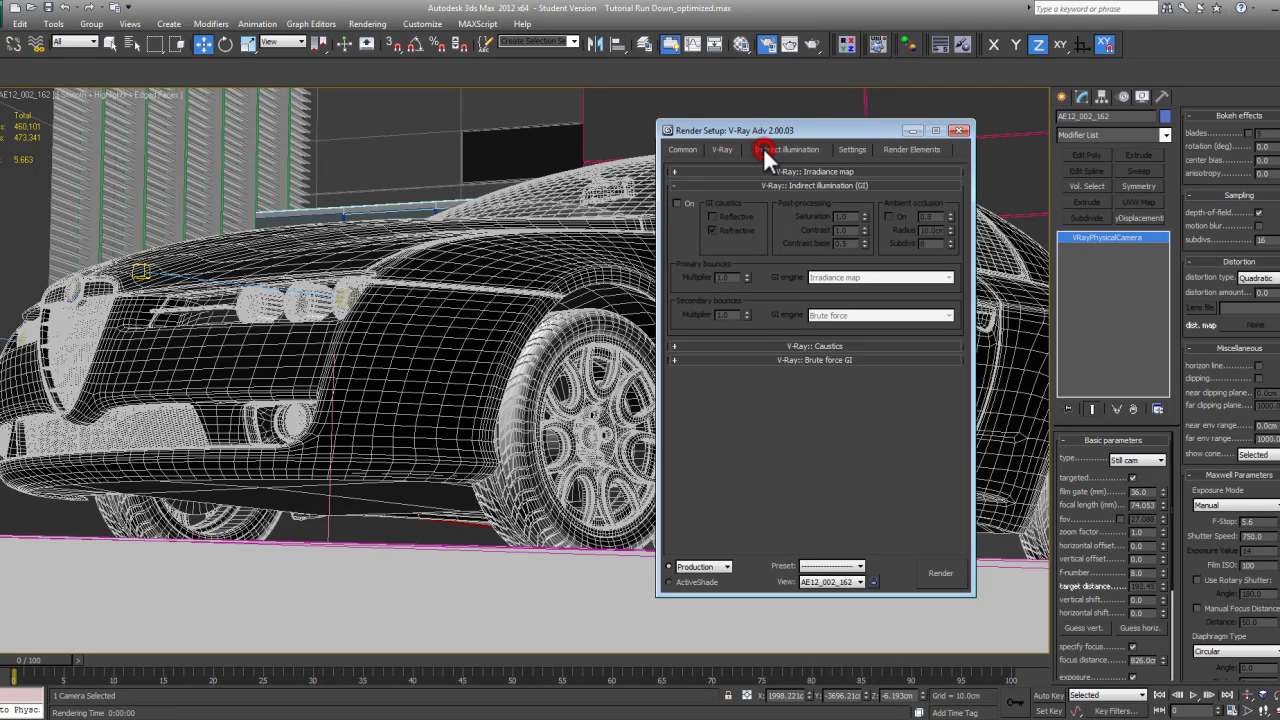
{"action": "left_click", "coordinate": [688, 204]}
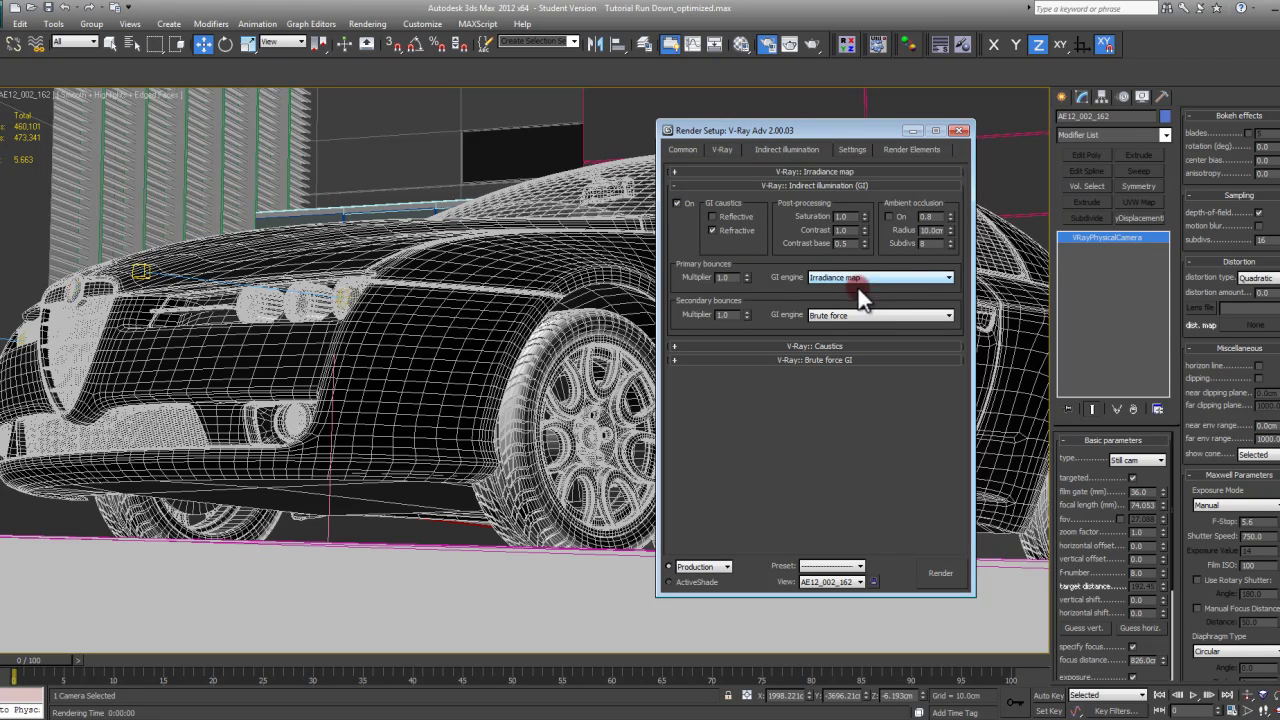
{"action": "left_click", "coordinate": [844, 313]}
{"action": "left_click", "coordinate": [851, 355]}
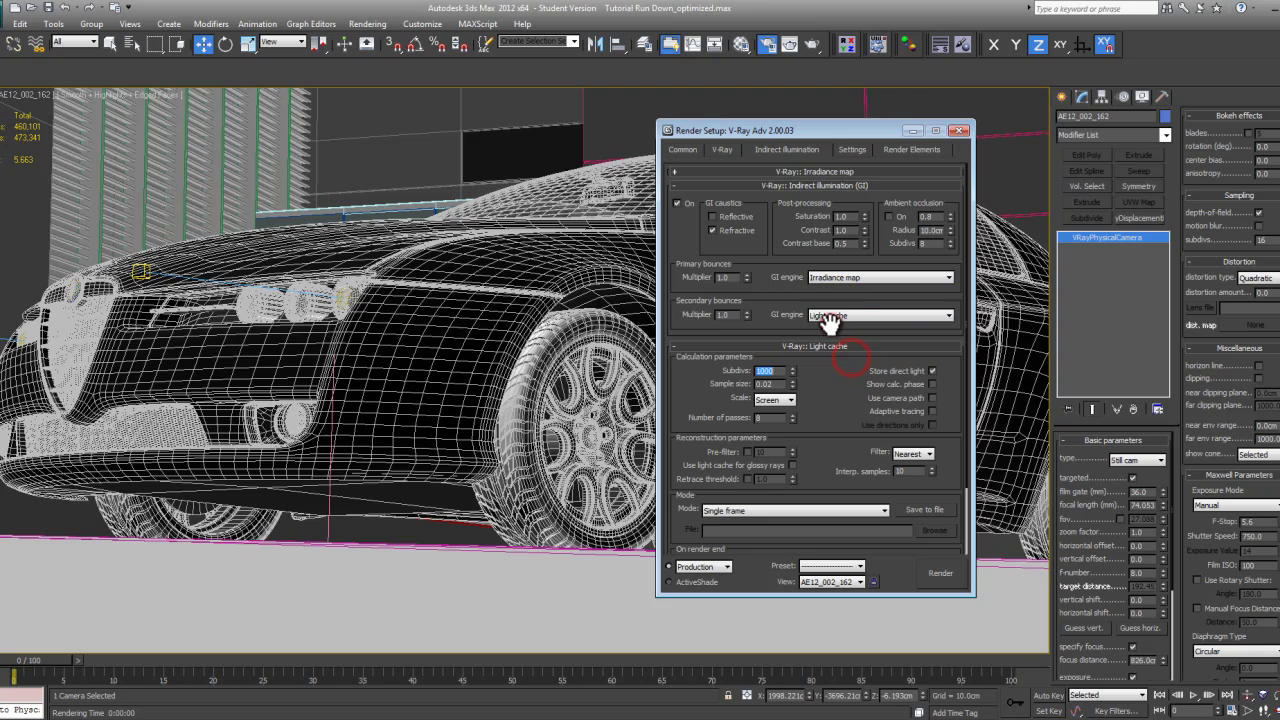
{"action": "left_click", "coordinate": [828, 318]}
{"action": "left_click", "coordinate": [790, 371]}
{"action": "scroll", "coordinate": [787, 387], "scroll_direction": "down", "scroll_amount": 3}
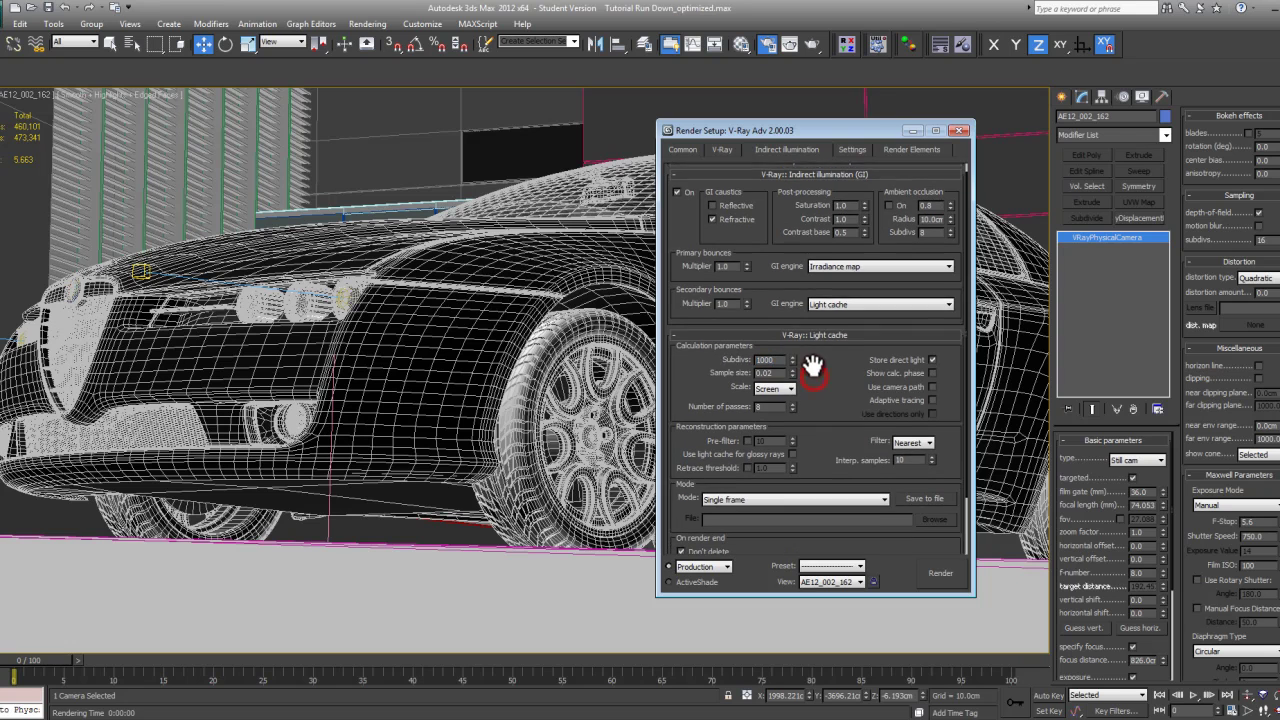
Set the Light cache Subdivs to 100, reverting a trial value of 30
{"action": "left_click", "coordinate": [784, 345]}
{"action": "left_click_drag", "start_coordinate": [784, 345], "coordinate": [696, 346]}
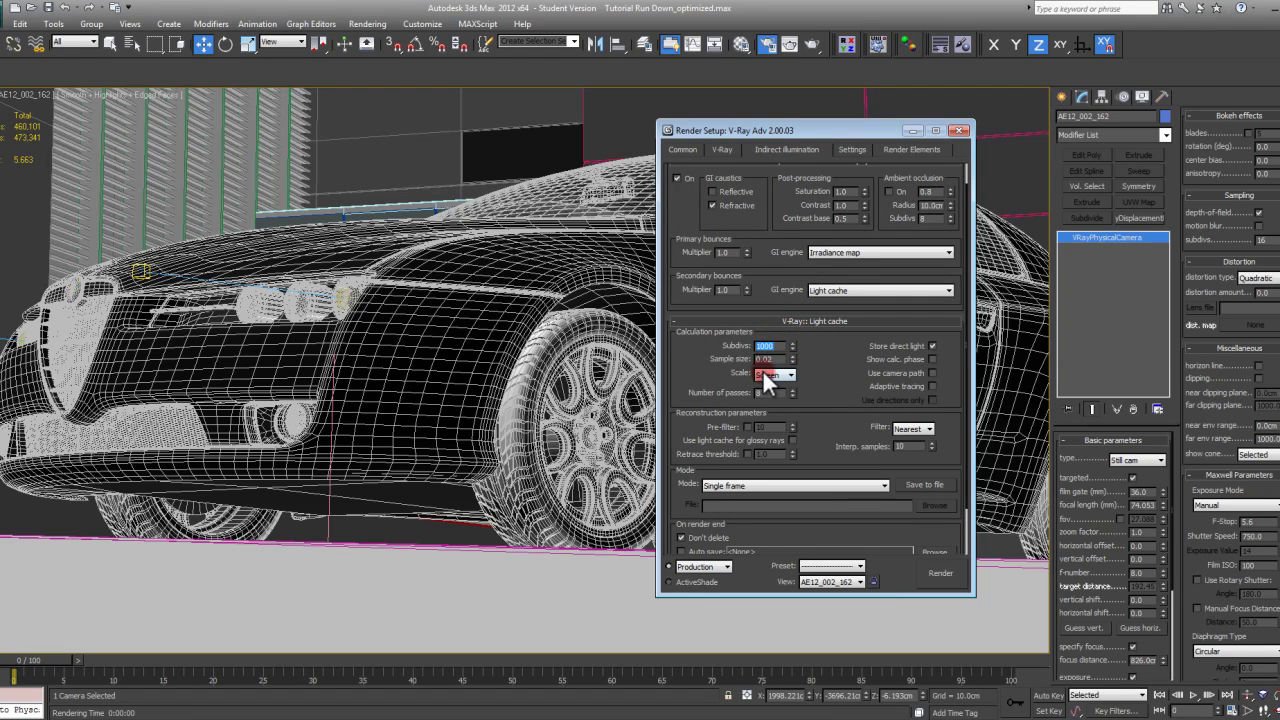
{"action": "type", "text": "100"}
{"action": "left_click", "coordinate": [873, 362]}
{"action": "double_click", "coordinate": [768, 358]}
{"action": "double_click", "coordinate": [768, 345]}
{"action": "type", "text": "30"}
{"action": "key", "text": "Return"}
{"action": "type", "text": "100"}
{"action": "key", "text": "Return"}
{"action": "left_click", "coordinate": [729, 150]}
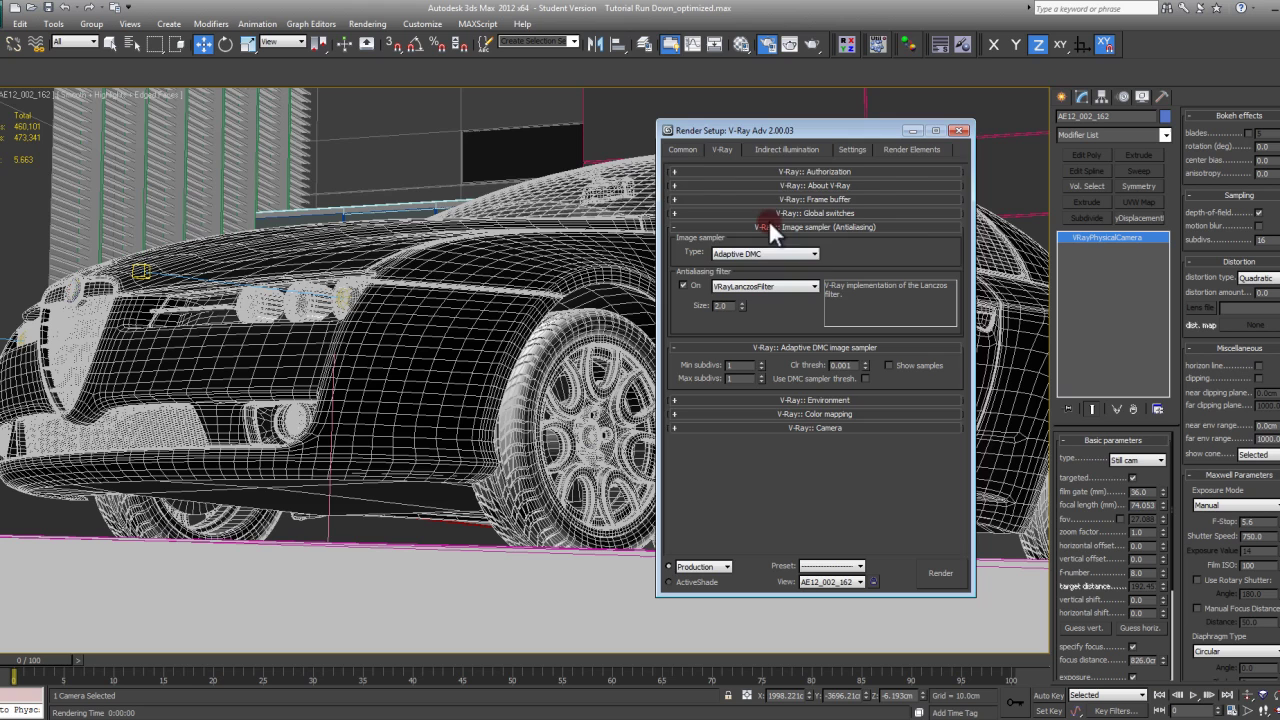
{"action": "left_click", "coordinate": [781, 150]}
Re-edit the Light cache Subdivs field, keeping it at 100
{"action": "double_click", "coordinate": [784, 349]}
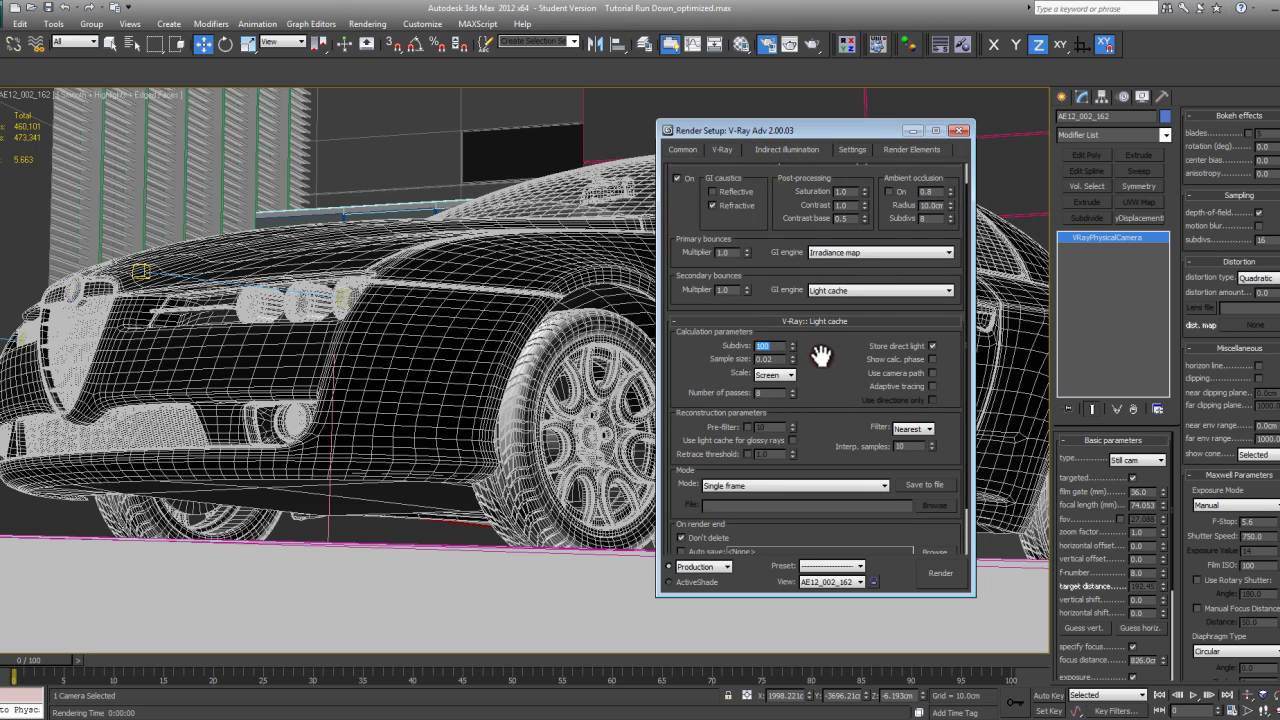
{"action": "left_click_drag", "start_coordinate": [820, 357], "coordinate": [823, 346]}
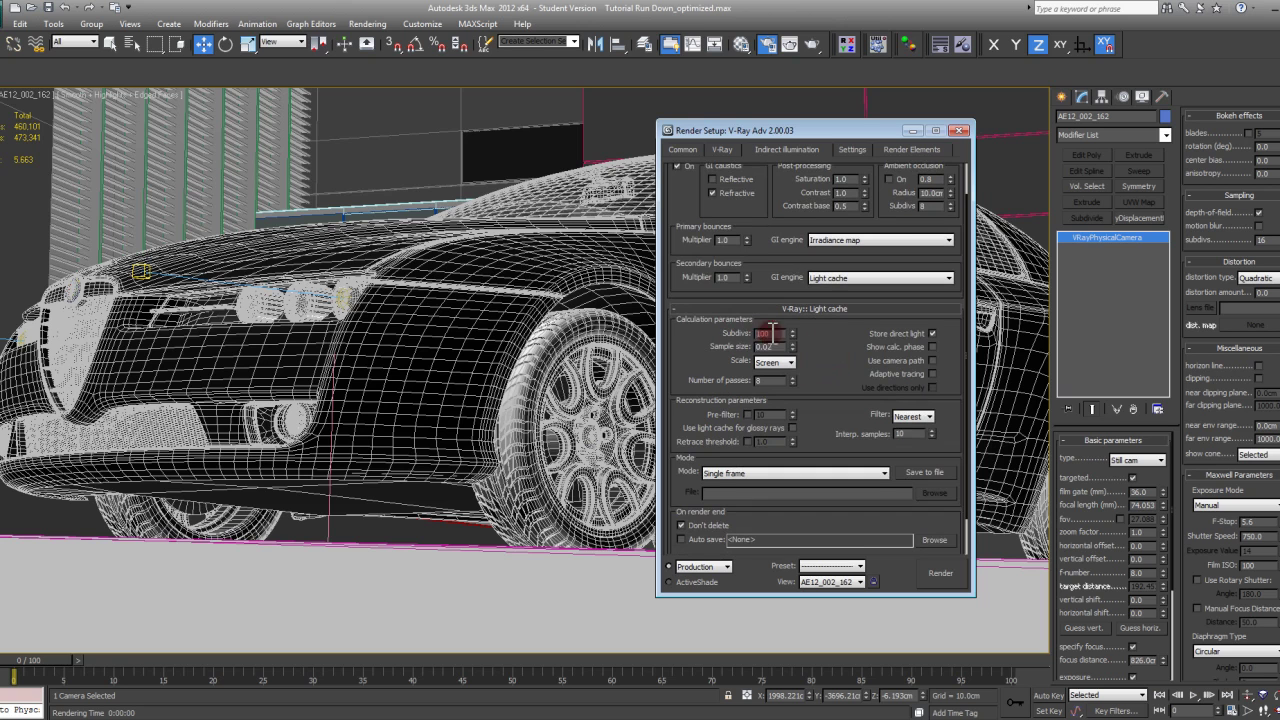
{"action": "left_click", "coordinate": [763, 333]}
{"action": "left_click", "coordinate": [771, 334]}
{"action": "left_click", "coordinate": [786, 337]}
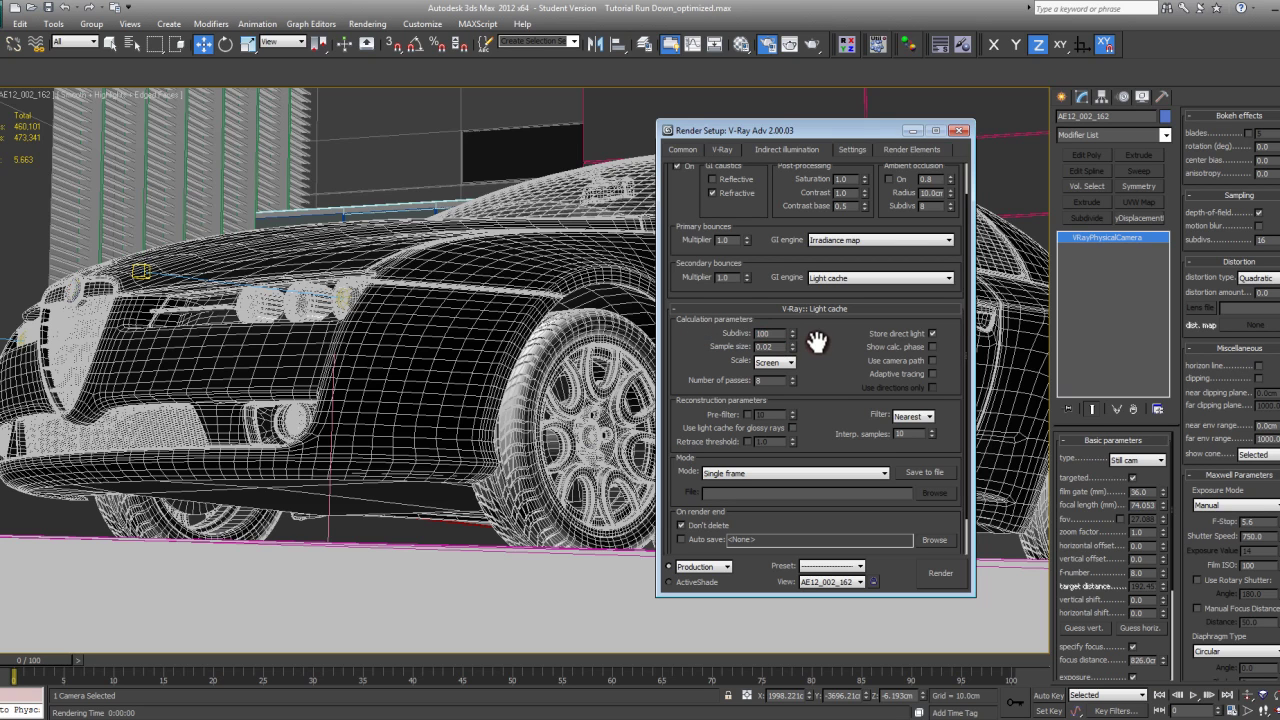
{"action": "left_click_drag", "start_coordinate": [823, 352], "coordinate": [823, 347]}
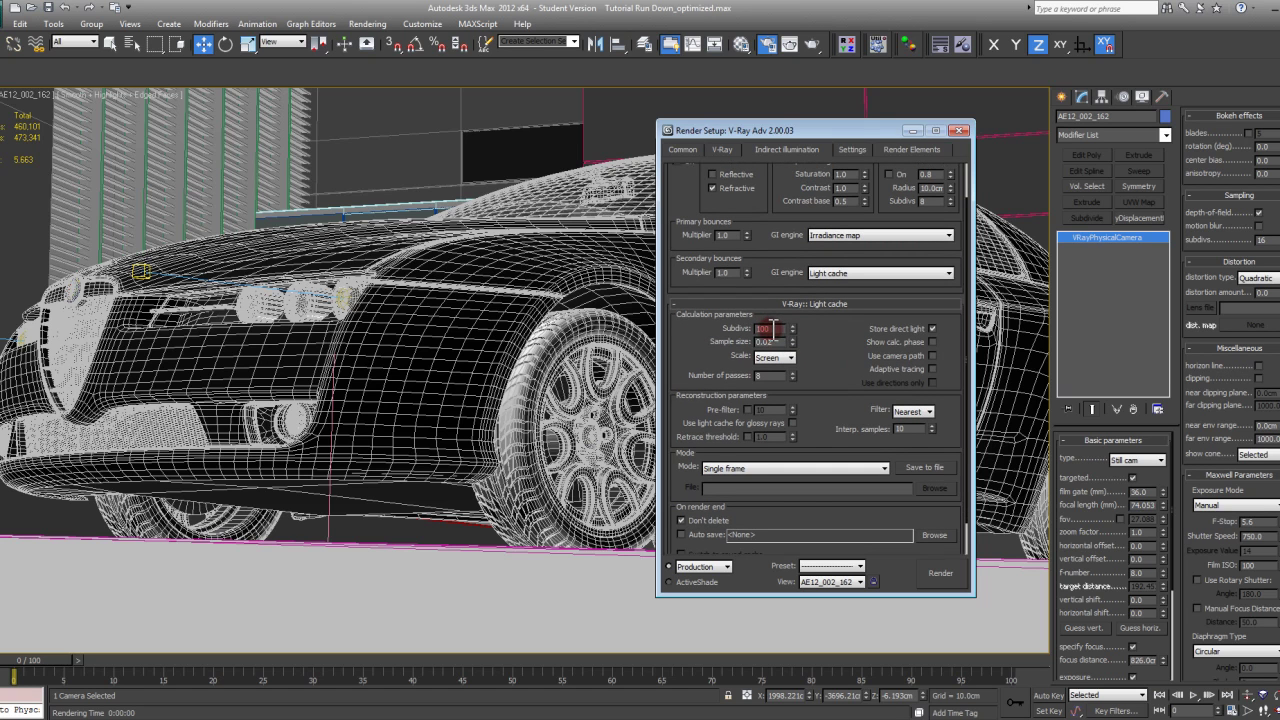
{"action": "double_click", "coordinate": [763, 331]}
{"action": "left_click_drag", "start_coordinate": [826, 345], "coordinate": [826, 336]}
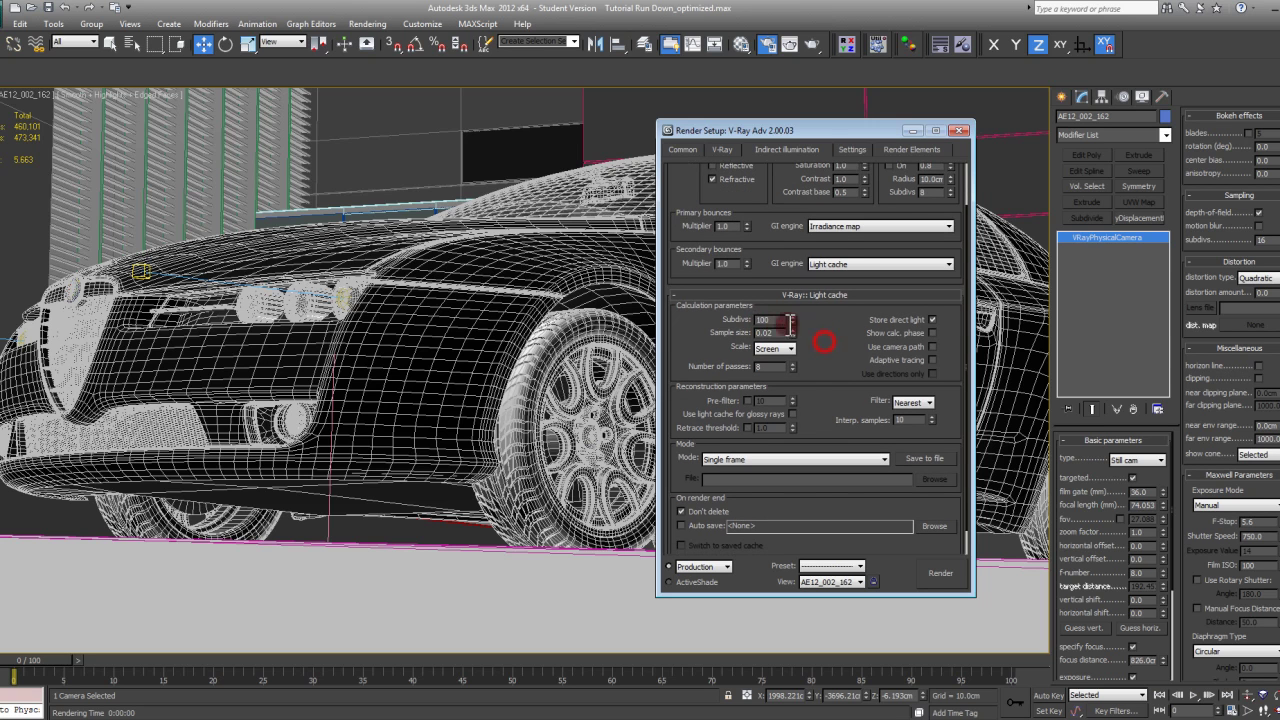
{"action": "left_click", "coordinate": [765, 320]}
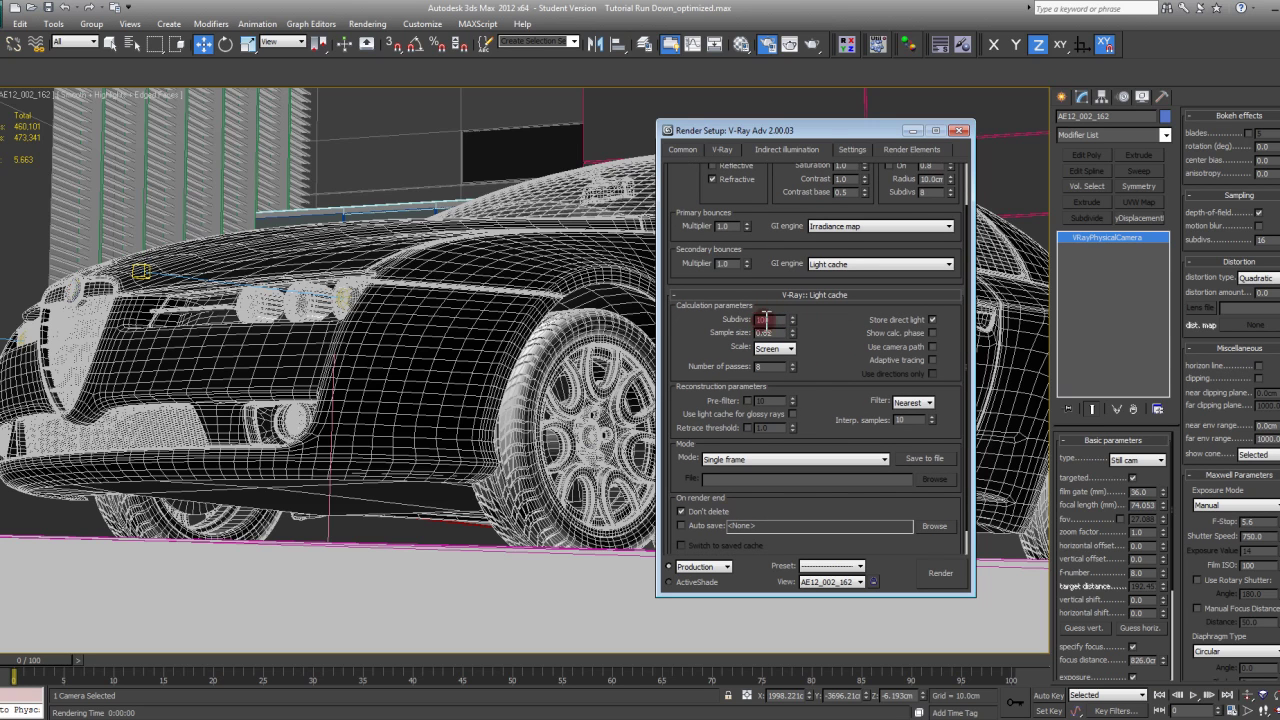
Enable Show calc. phase for Light cache and check the Number of passes at 8
{"action": "left_click", "coordinate": [930, 333]}
{"action": "left_click_drag", "start_coordinate": [828, 353], "coordinate": [825, 295]}
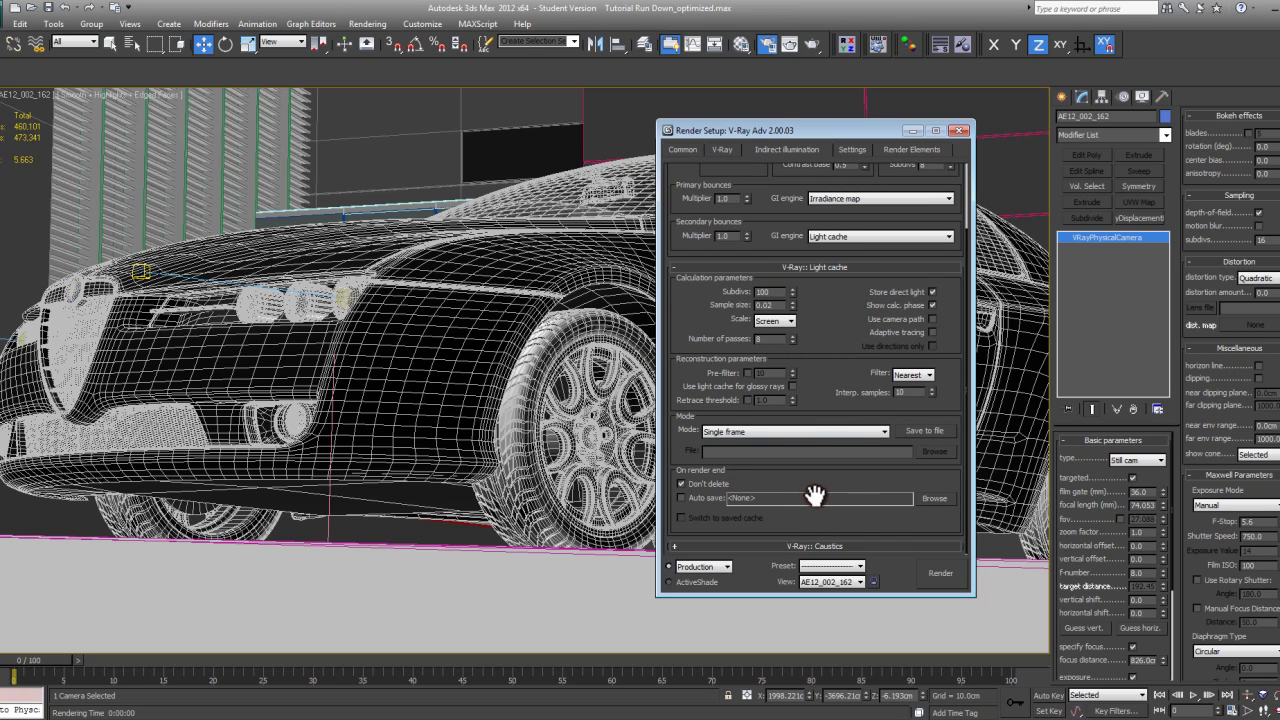
{"action": "left_click", "coordinate": [768, 340]}
{"action": "double_click", "coordinate": [760, 340]}
{"action": "left_click", "coordinate": [821, 328]}
{"action": "left_click", "coordinate": [786, 340]}
{"action": "double_click", "coordinate": [766, 340]}
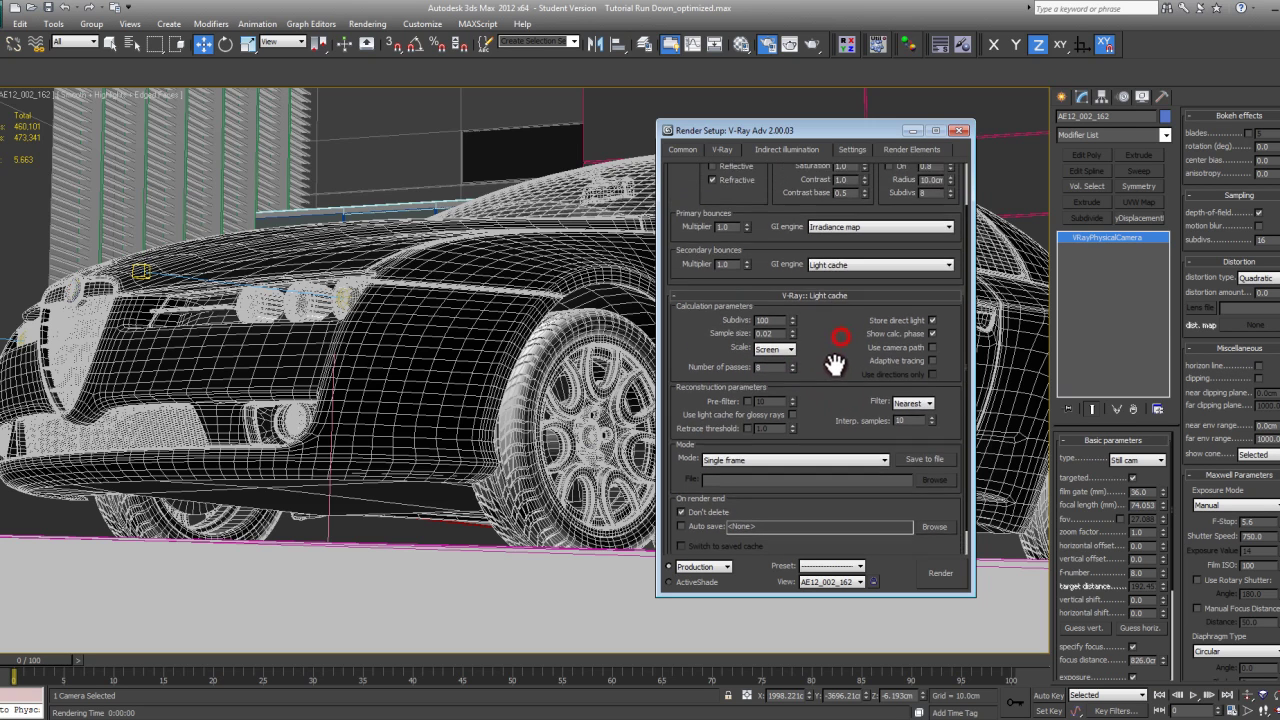
{"action": "scroll", "coordinate": [837, 340], "scroll_direction": "up", "scroll_amount": 3}
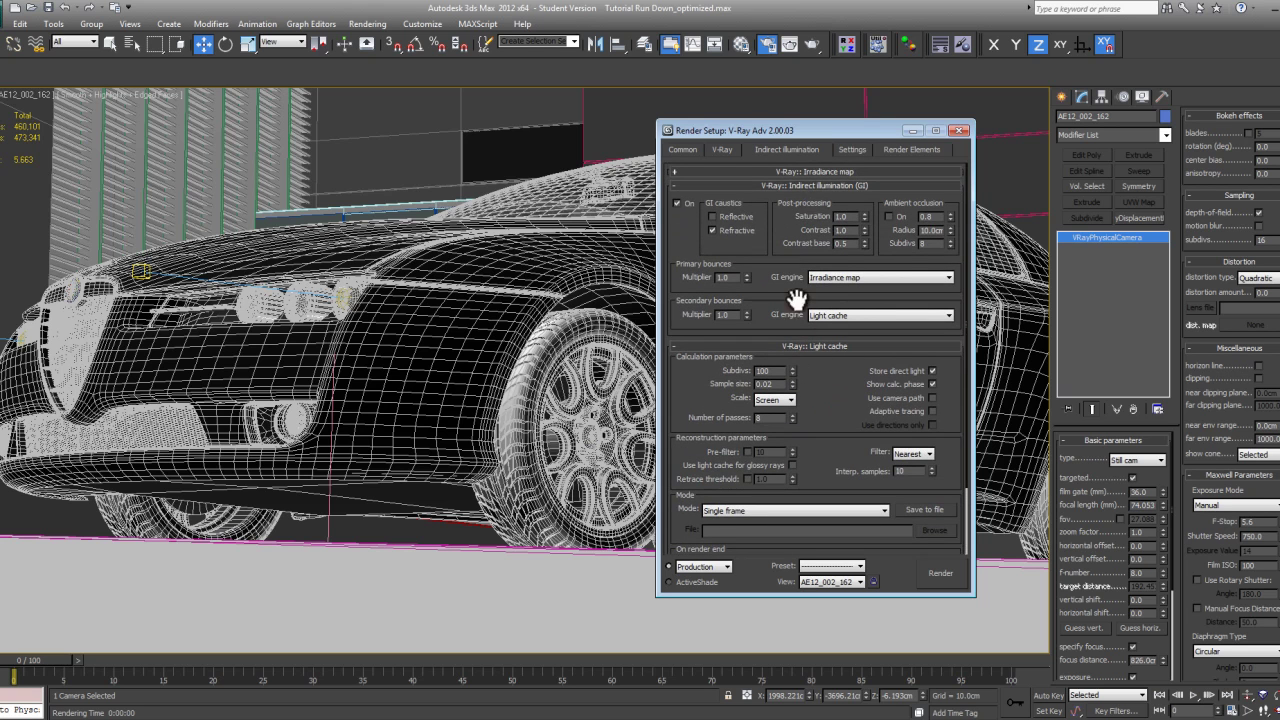
Expand the Irradiance map rollout, pick the Very low preset and enable Show calc. phase
{"action": "left_click", "coordinate": [801, 186]}
{"action": "left_click_drag", "start_coordinate": [797, 169], "coordinate": [791, 341]}
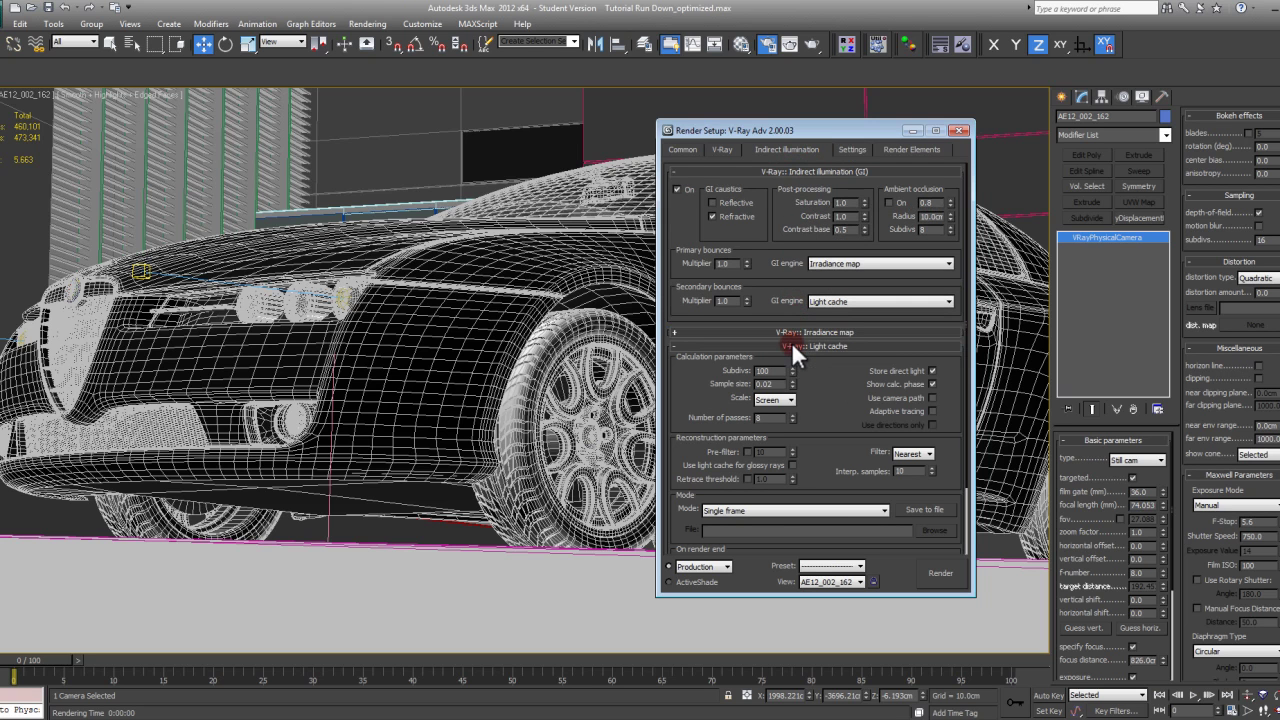
{"action": "left_click", "coordinate": [726, 332]}
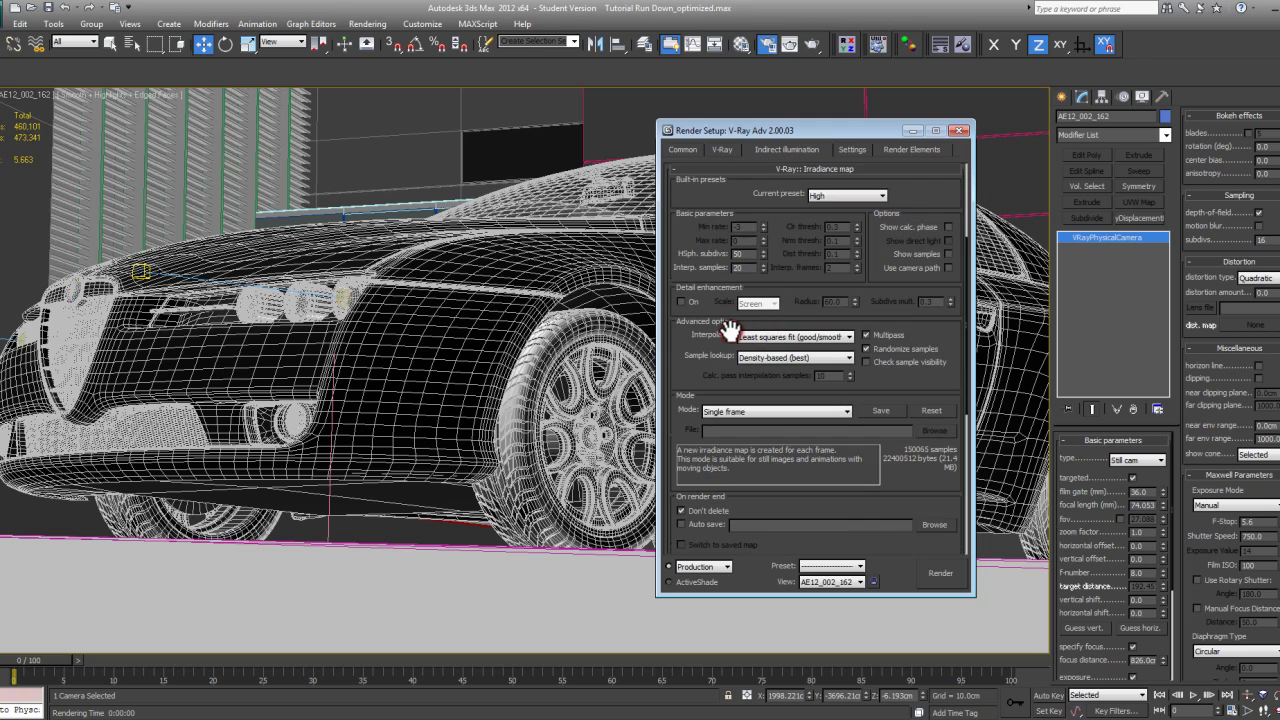
{"action": "left_click", "coordinate": [838, 196]}
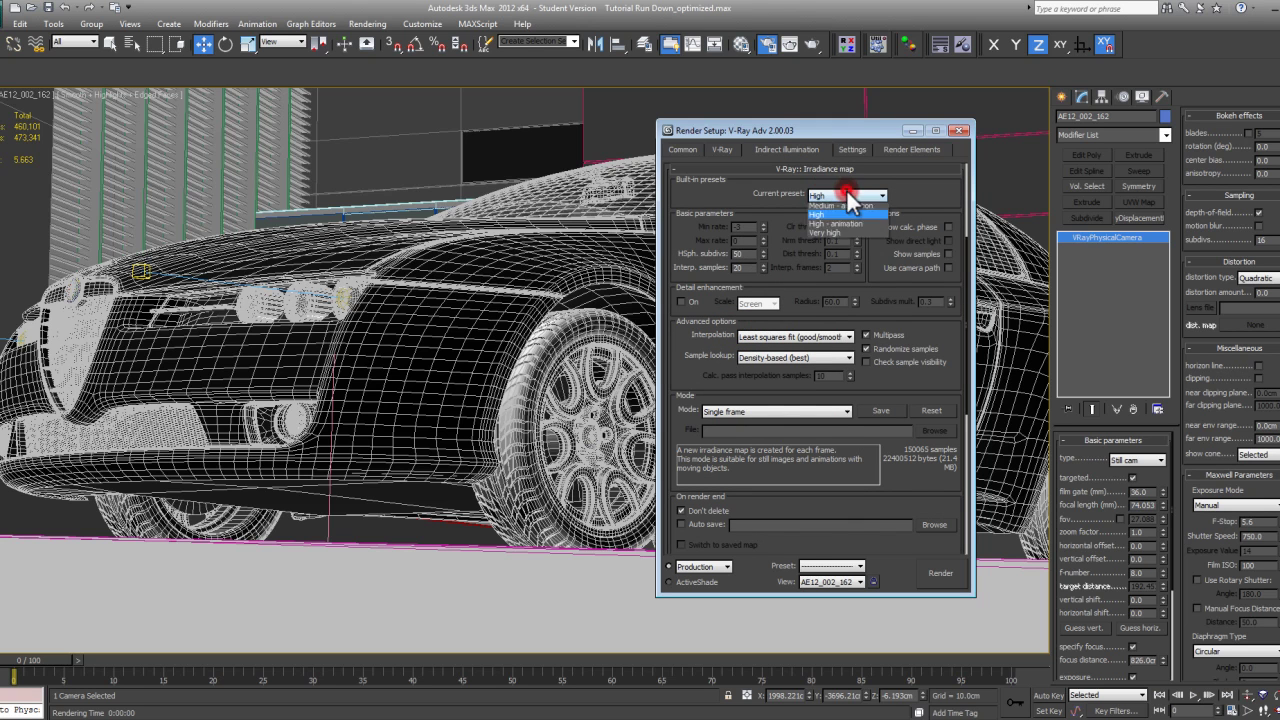
{"action": "left_click", "coordinate": [843, 214]}
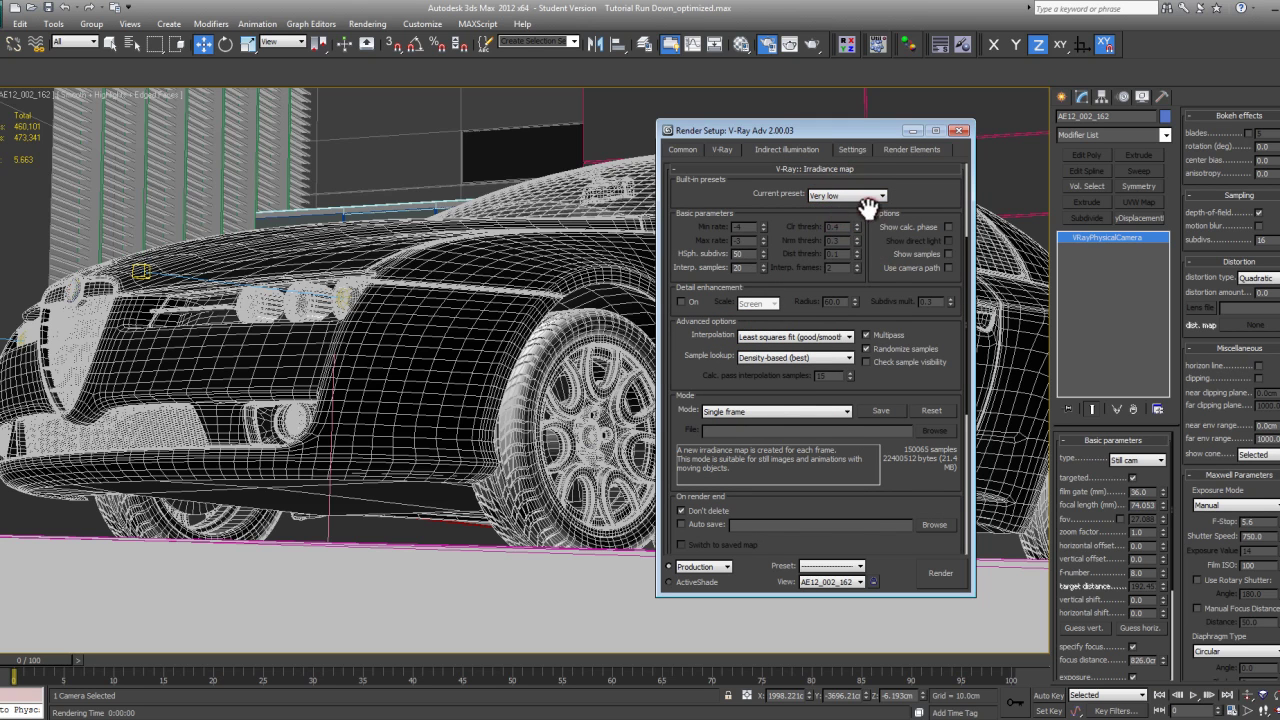
{"action": "left_click", "coordinate": [947, 227]}
Set irradiance map HSph. subdivs to 200 and Interp. samples to 180
{"action": "scroll", "coordinate": [771, 250], "scroll_direction": "up", "scroll_amount": 2}
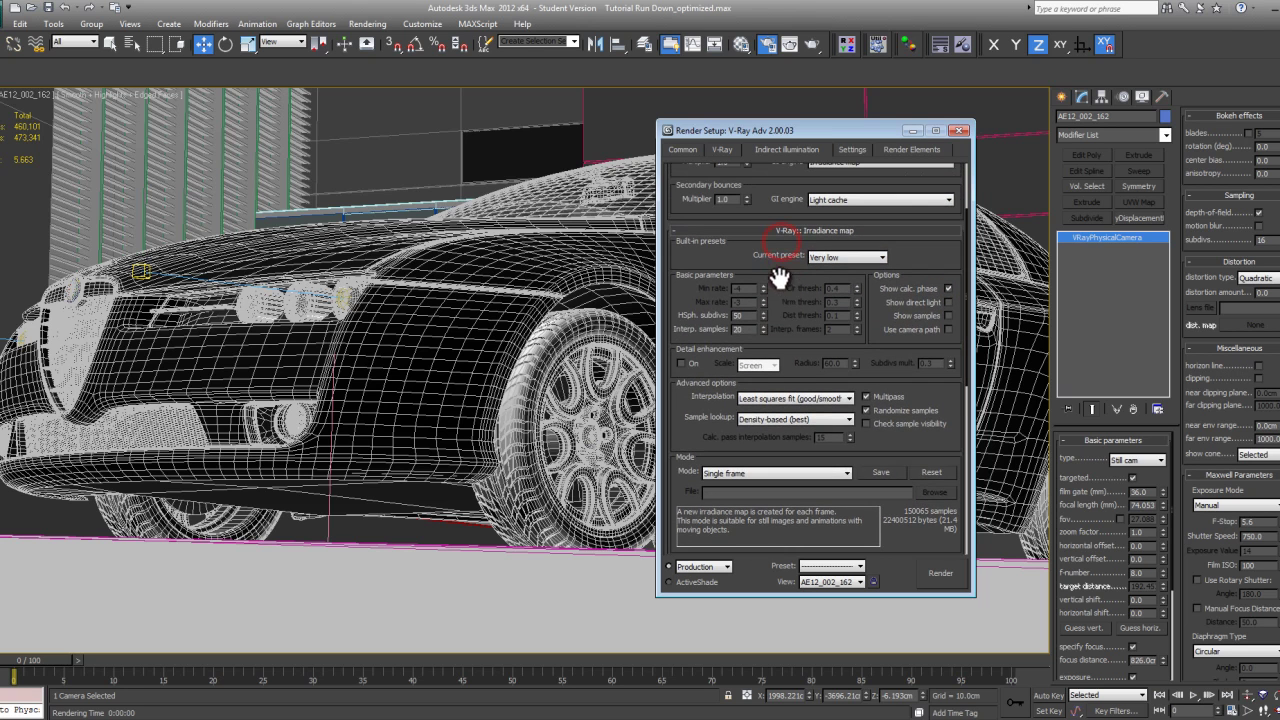
{"action": "double_click", "coordinate": [746, 316]}
{"action": "type", "text": "200"}
{"action": "left_click", "coordinate": [733, 328]}
{"action": "double_click", "coordinate": [736, 329]}
{"action": "type", "text": "180"}
{"action": "key", "text": "Return"}
Confirm the irradiance map stays on the Very low preset and reselect HSph. subdivs
{"action": "left_click", "coordinate": [829, 257]}
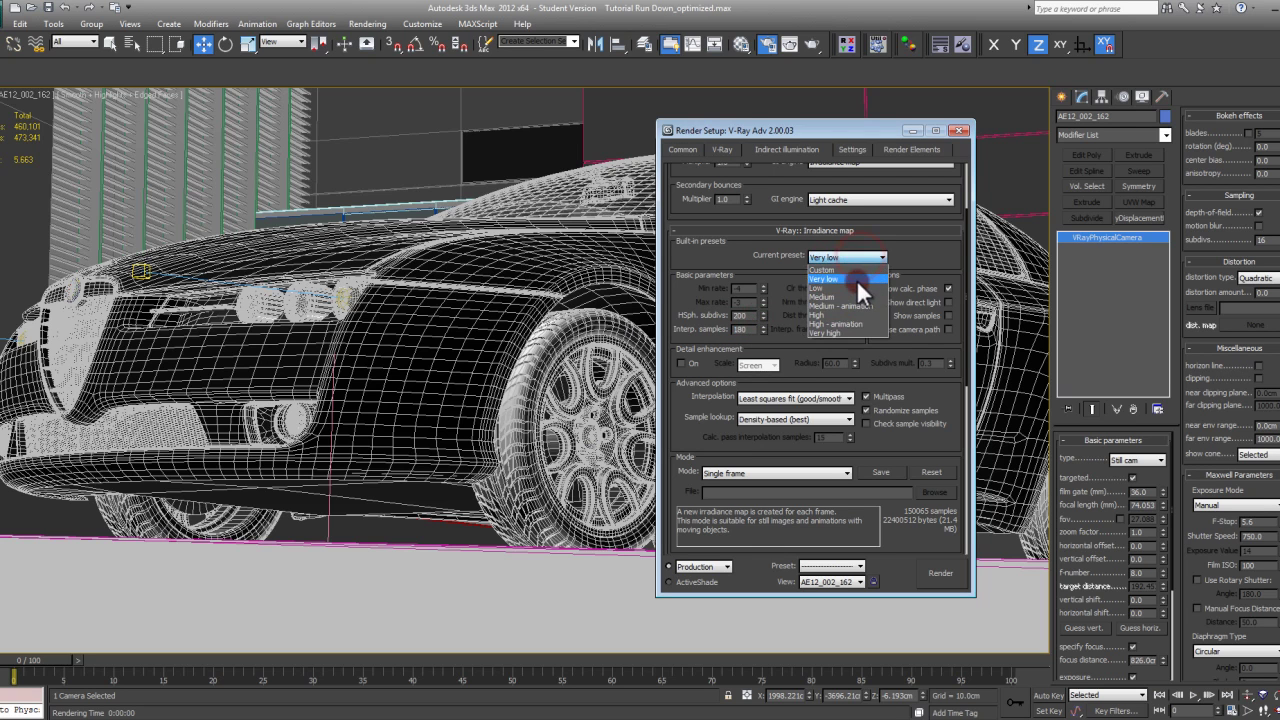
{"action": "left_click", "coordinate": [856, 280]}
{"action": "double_click", "coordinate": [750, 316]}
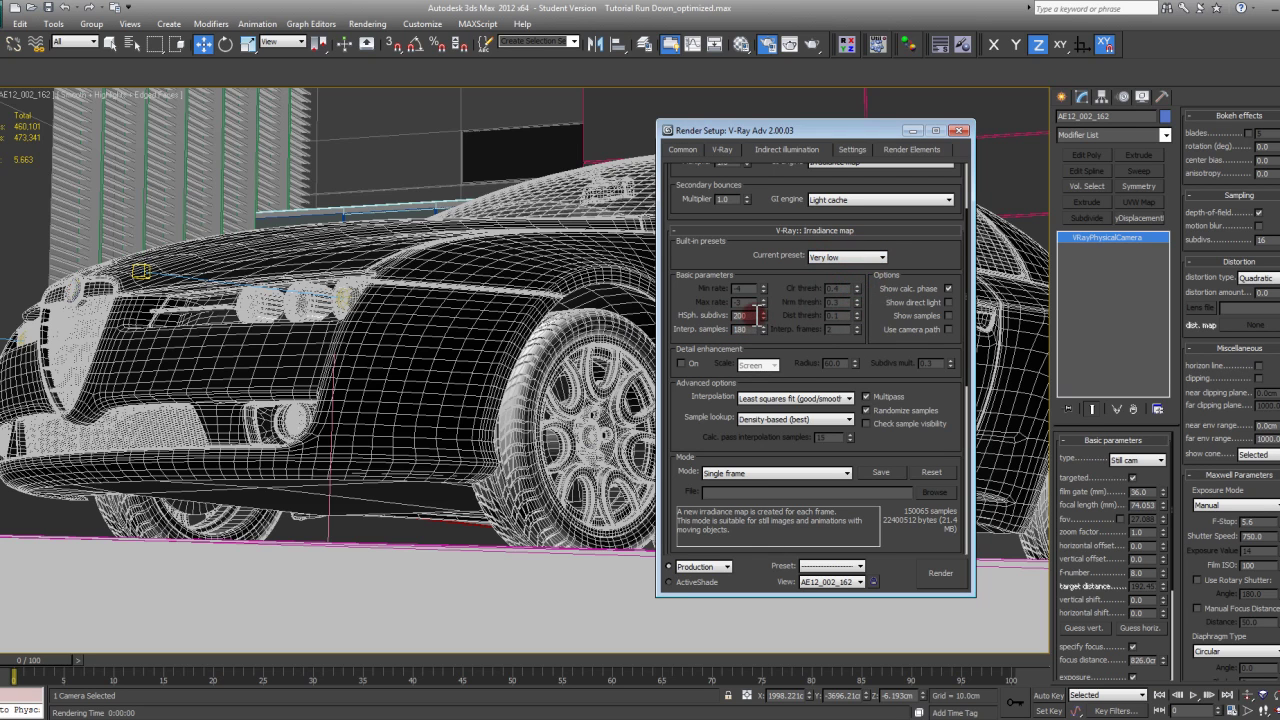
{"action": "double_click", "coordinate": [752, 316]}
{"action": "scroll", "coordinate": [770, 312], "scroll_direction": "down", "scroll_amount": 1}
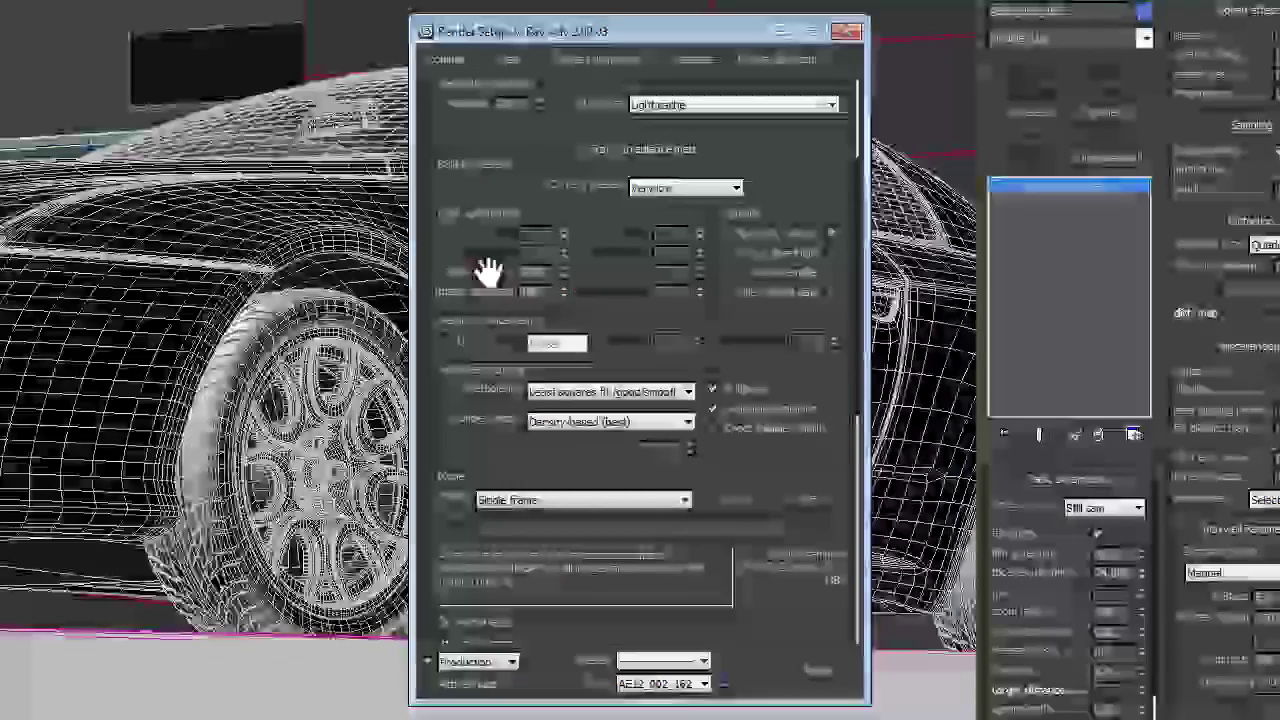
Lower HSph. subdivs to 100 and Interp. samples to 50
{"action": "double_click", "coordinate": [546, 268]}
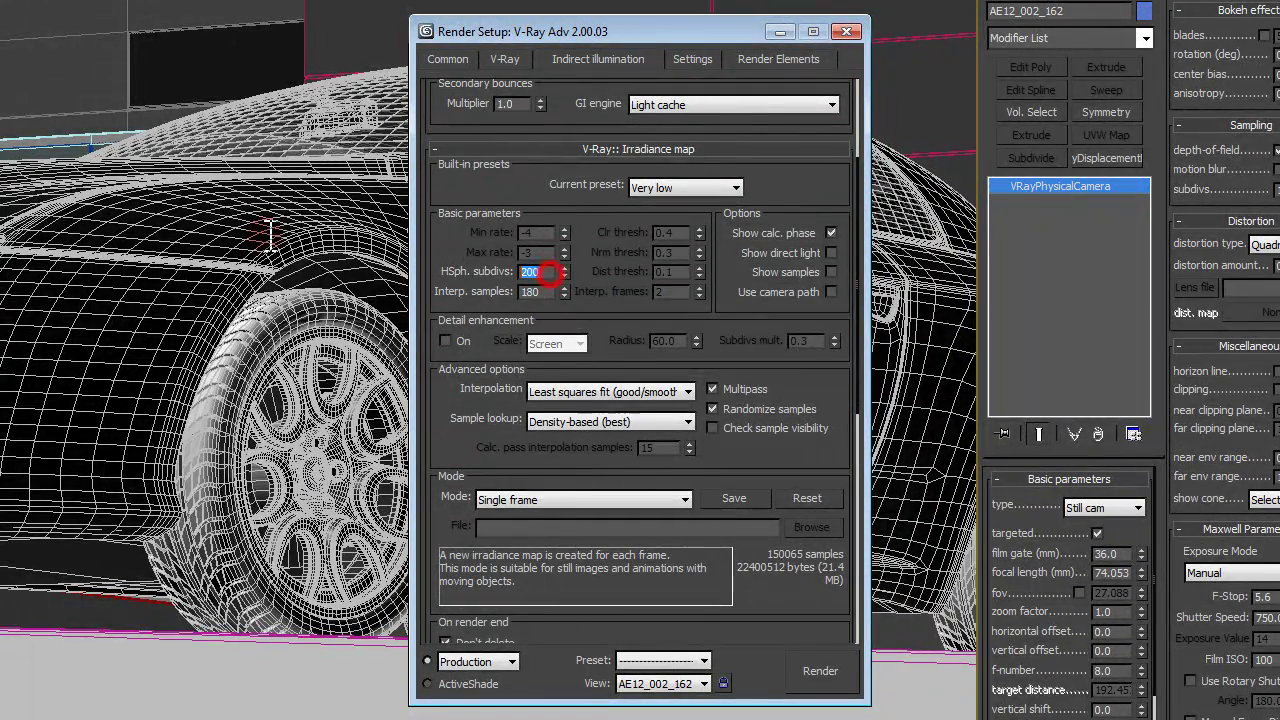
{"action": "type", "text": "100"}
{"action": "left_click", "coordinate": [537, 291]}
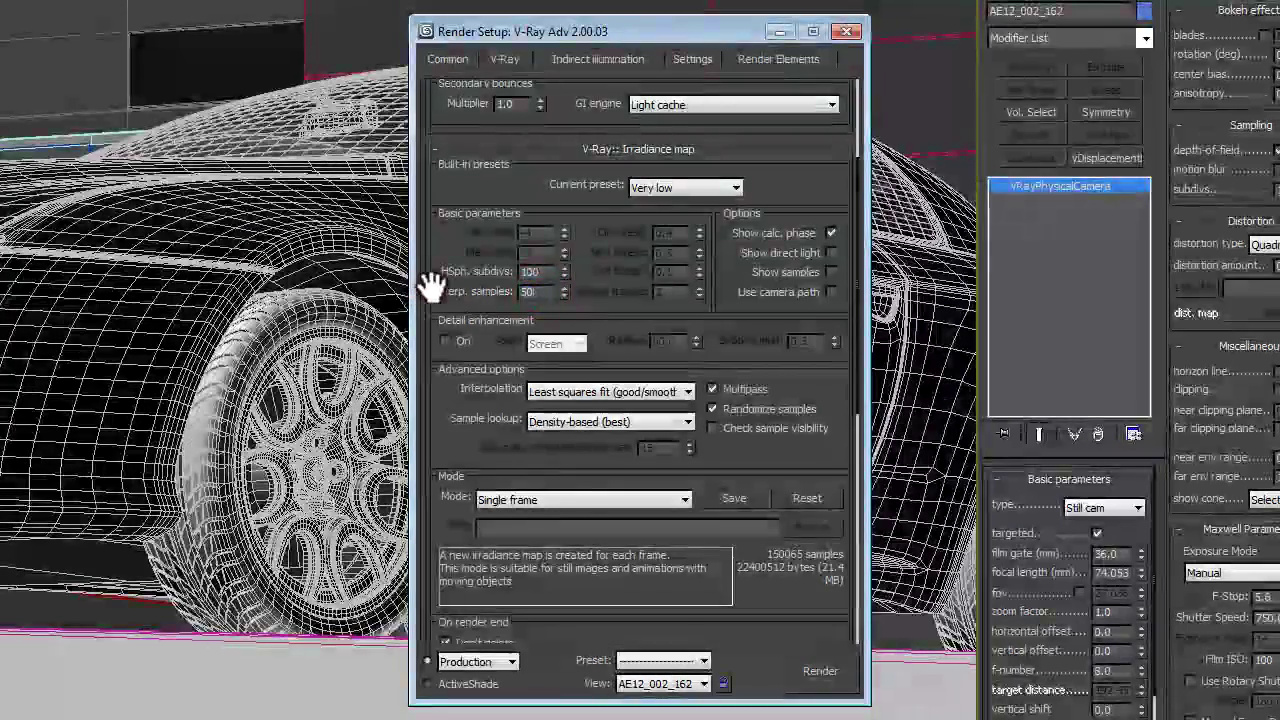
{"action": "double_click", "coordinate": [536, 291]}
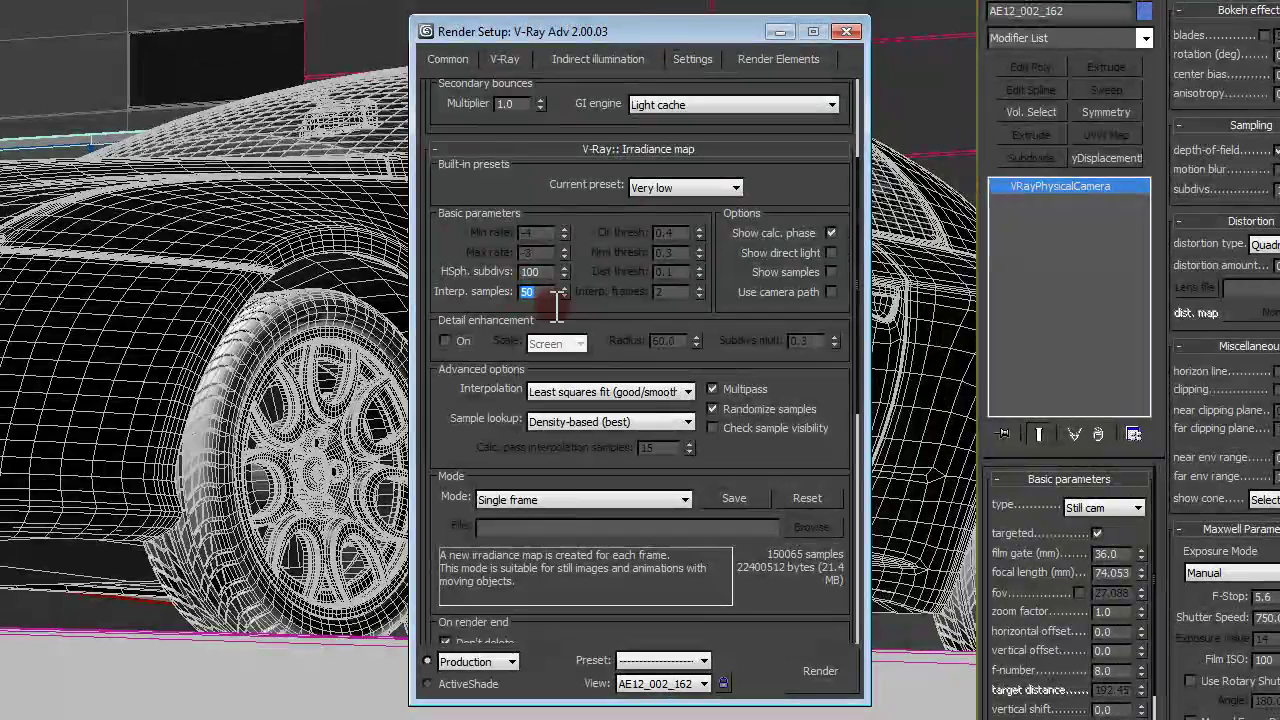
{"action": "left_click_drag", "start_coordinate": [600, 291], "coordinate": [594, 263]}
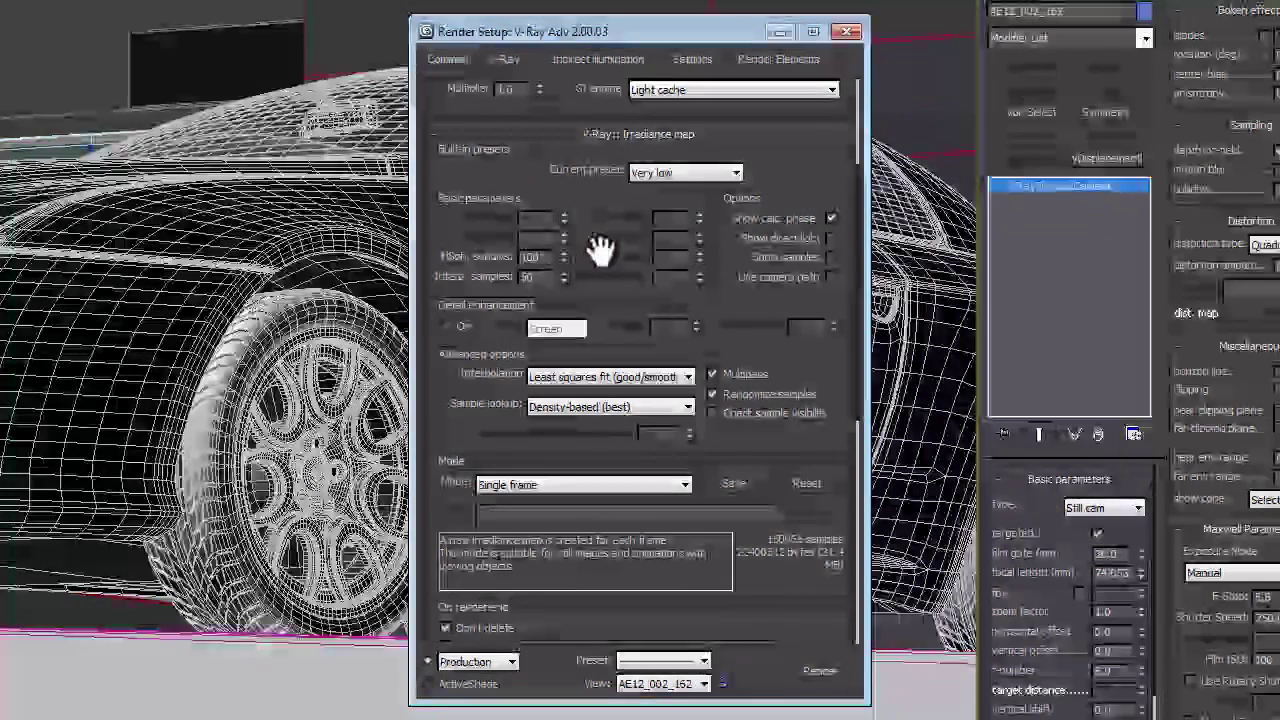
{"action": "left_click", "coordinate": [600, 253]}
Scroll through the Light cache settings below the irradiance map
{"action": "scroll", "coordinate": [600, 314], "scroll_direction": "down", "scroll_amount": 5}
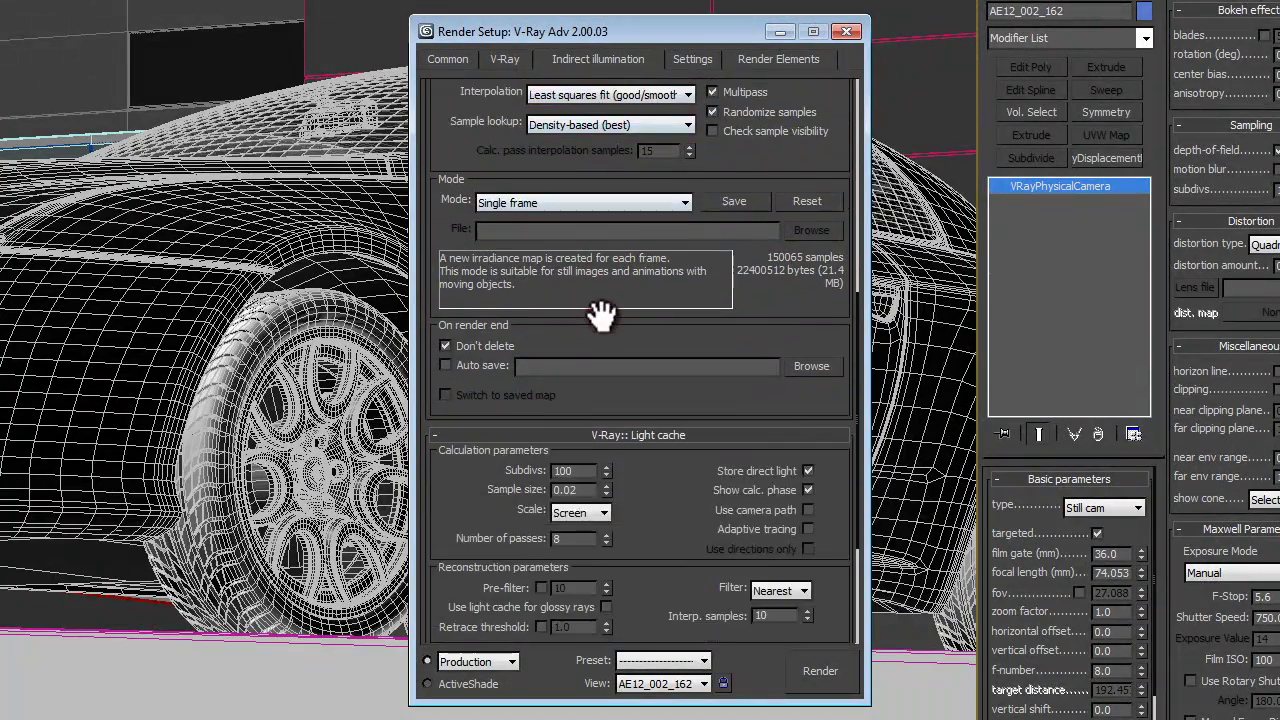
{"action": "scroll", "coordinate": [623, 371], "scroll_direction": "up", "scroll_amount": 5}
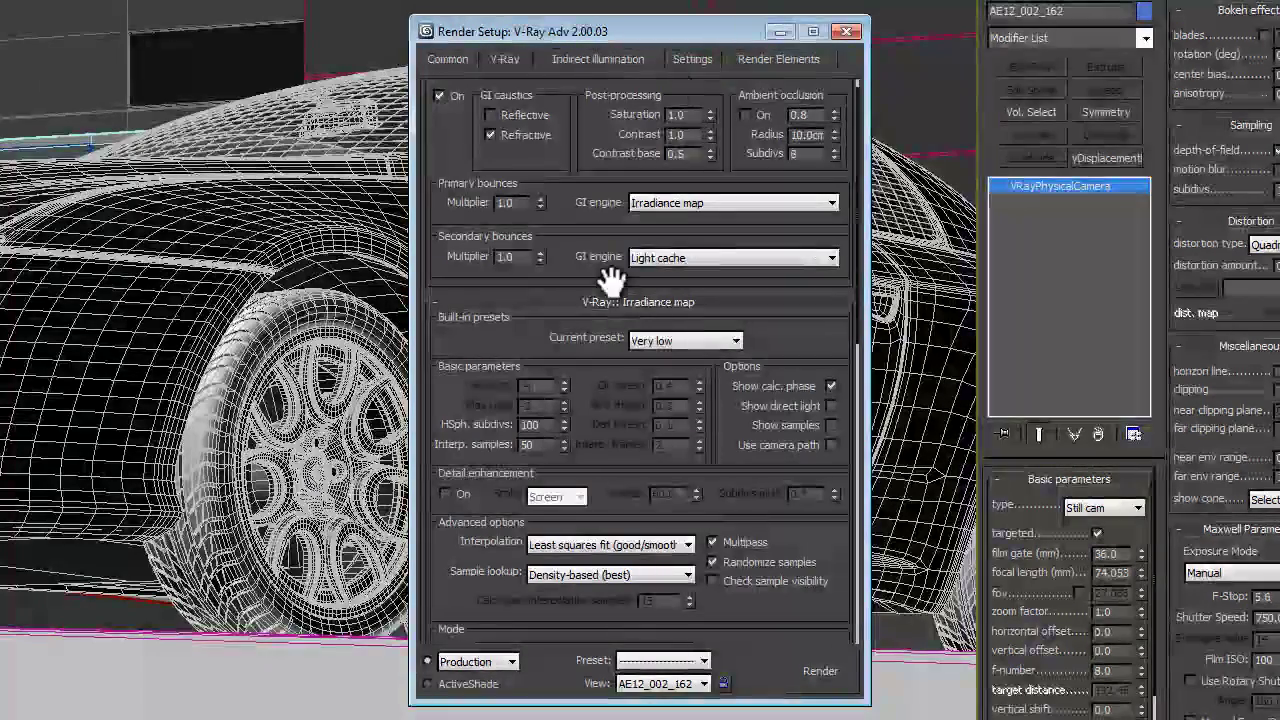
{"action": "scroll", "coordinate": [591, 329], "scroll_direction": "up", "scroll_amount": 1}
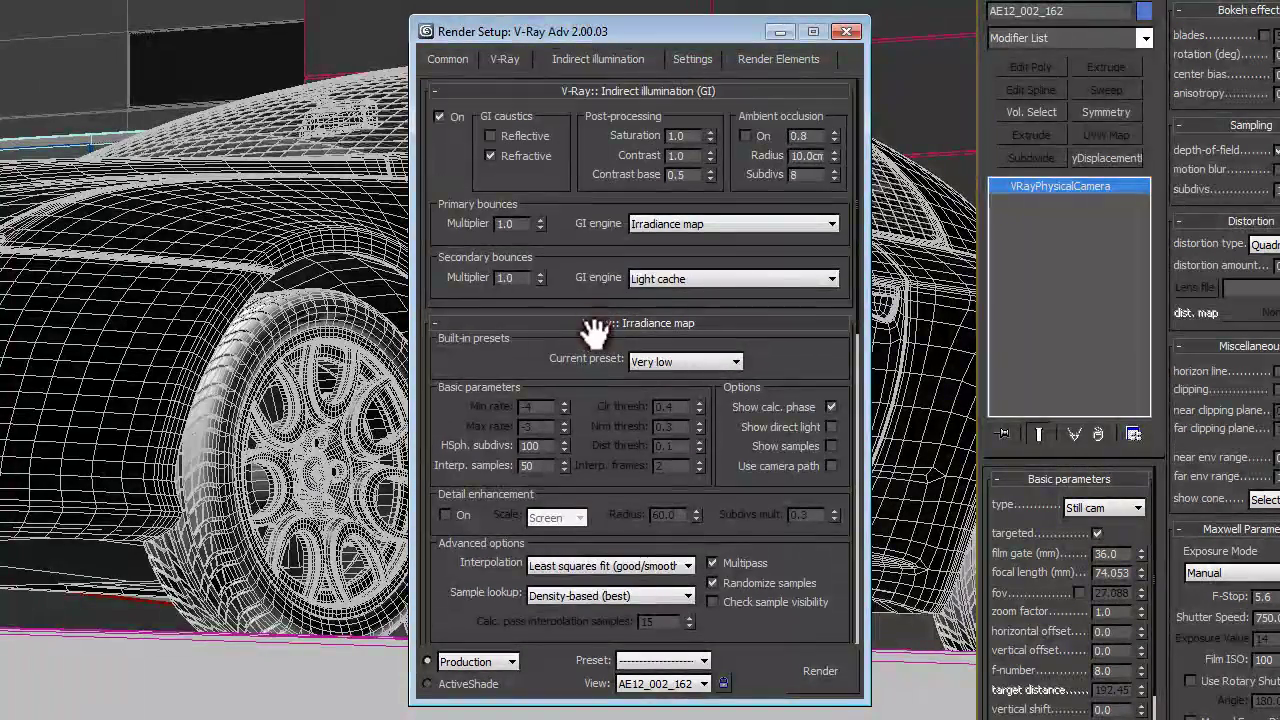
{"action": "left_click_drag", "start_coordinate": [560, 500], "coordinate": [566, 412]}
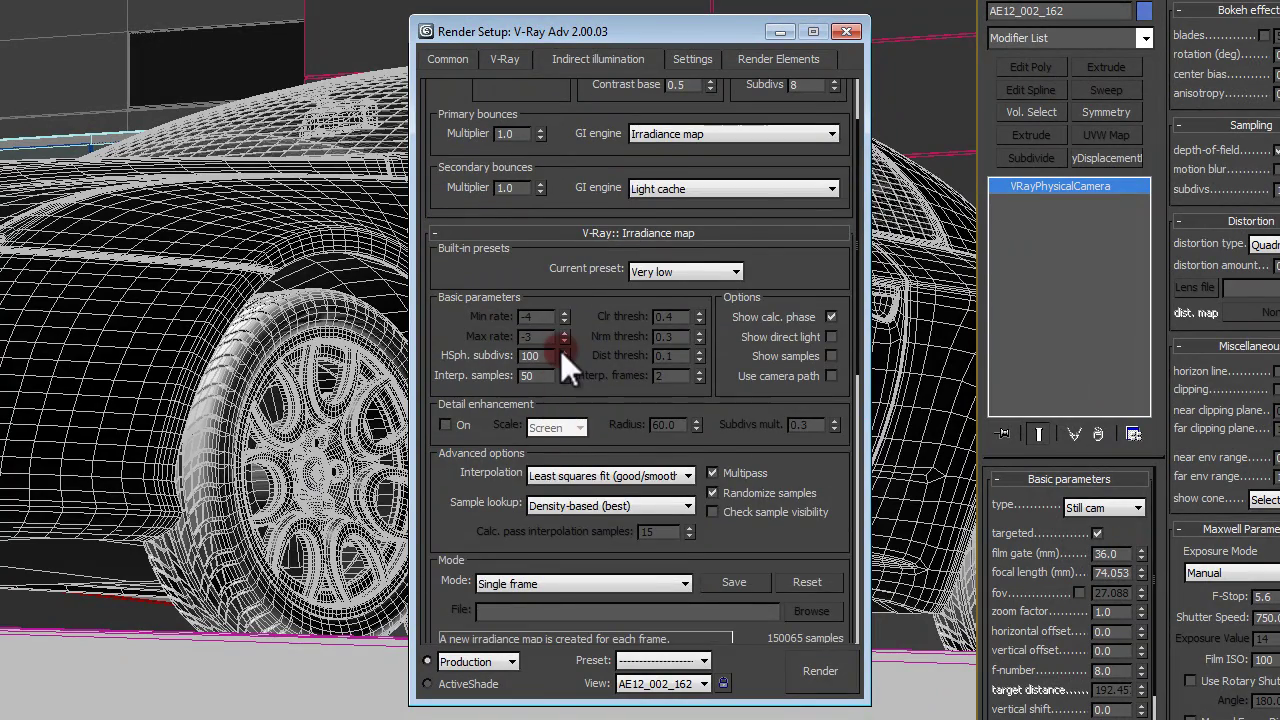
{"action": "scroll", "coordinate": [590, 423], "scroll_direction": "down", "scroll_amount": 10}
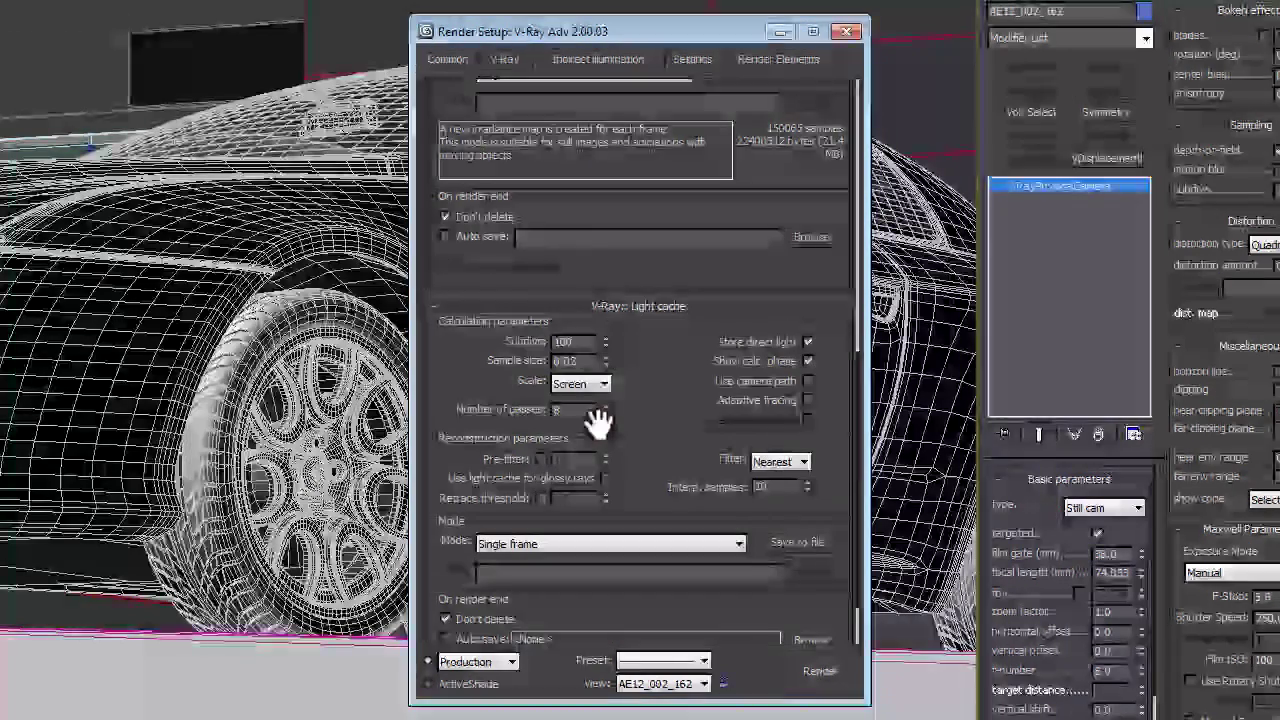
On the Settings tab, set DMC Adaptive amount to 1.0 and Global subdivs multiplier to 0.01
{"action": "left_click", "coordinate": [692, 58]}
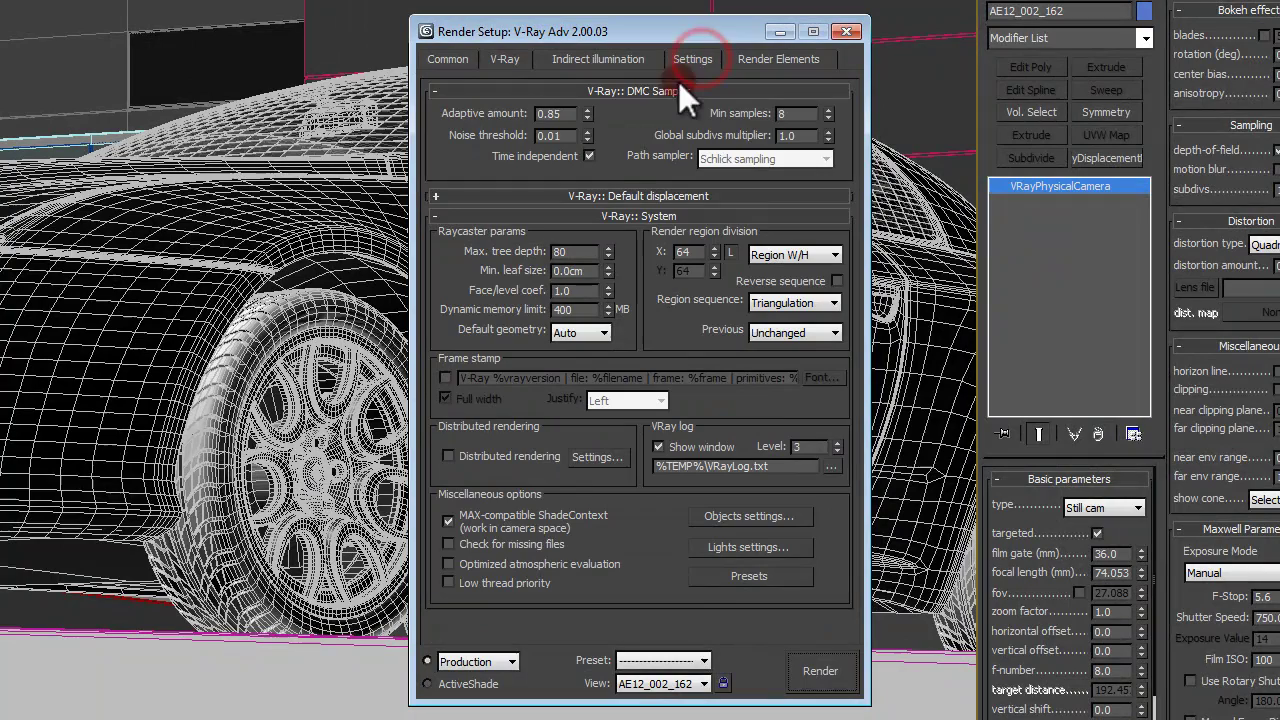
{"action": "double_click", "coordinate": [567, 113]}
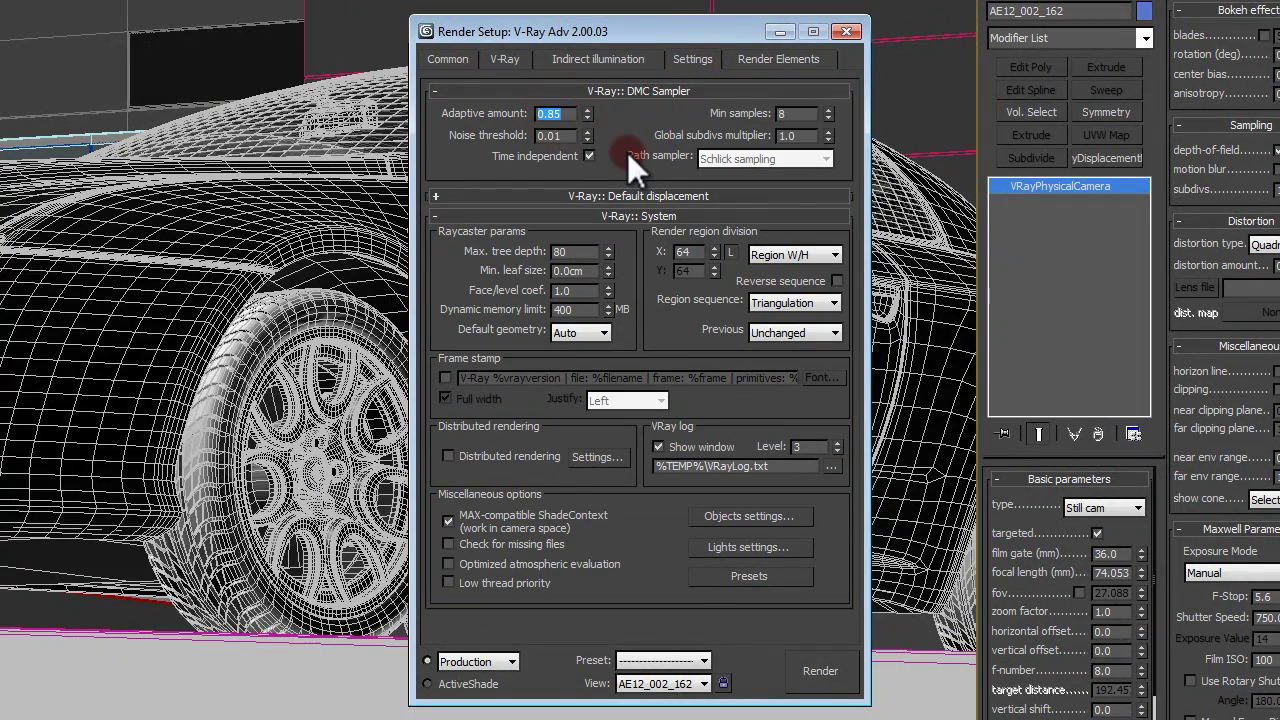
{"action": "type", "text": "1.0"}
{"action": "key", "text": "Return"}
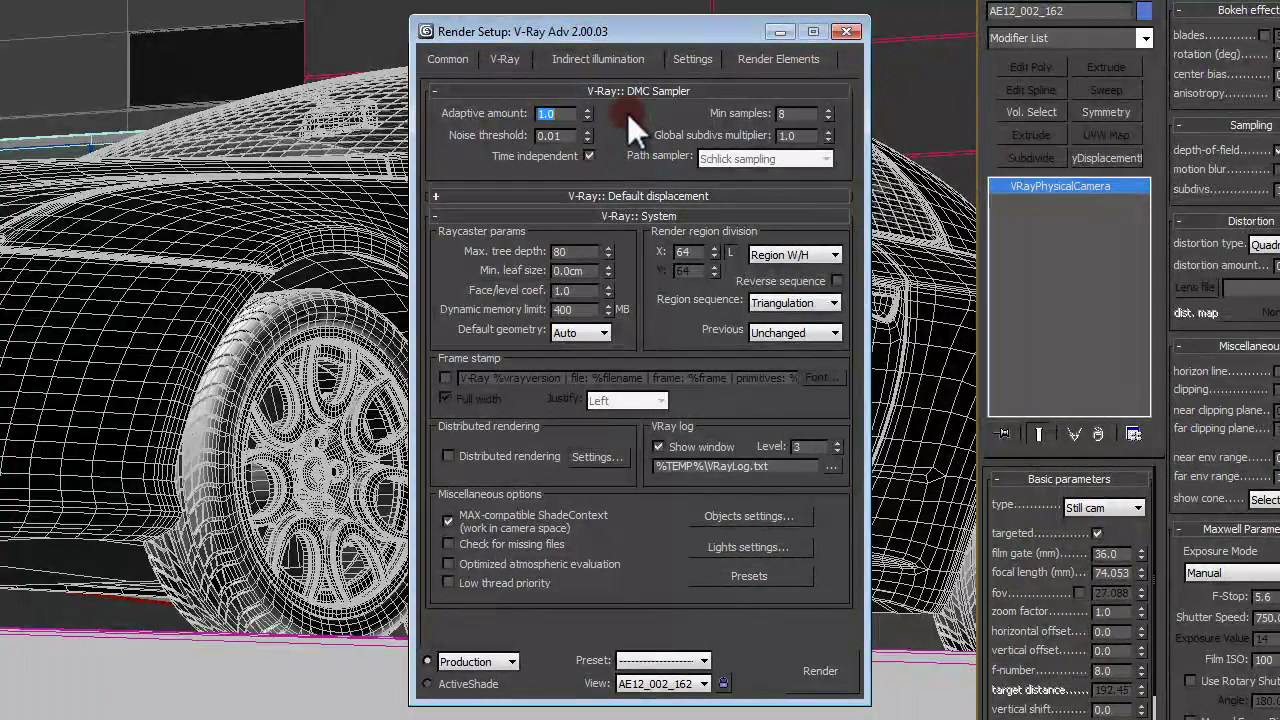
{"action": "double_click", "coordinate": [788, 135]}
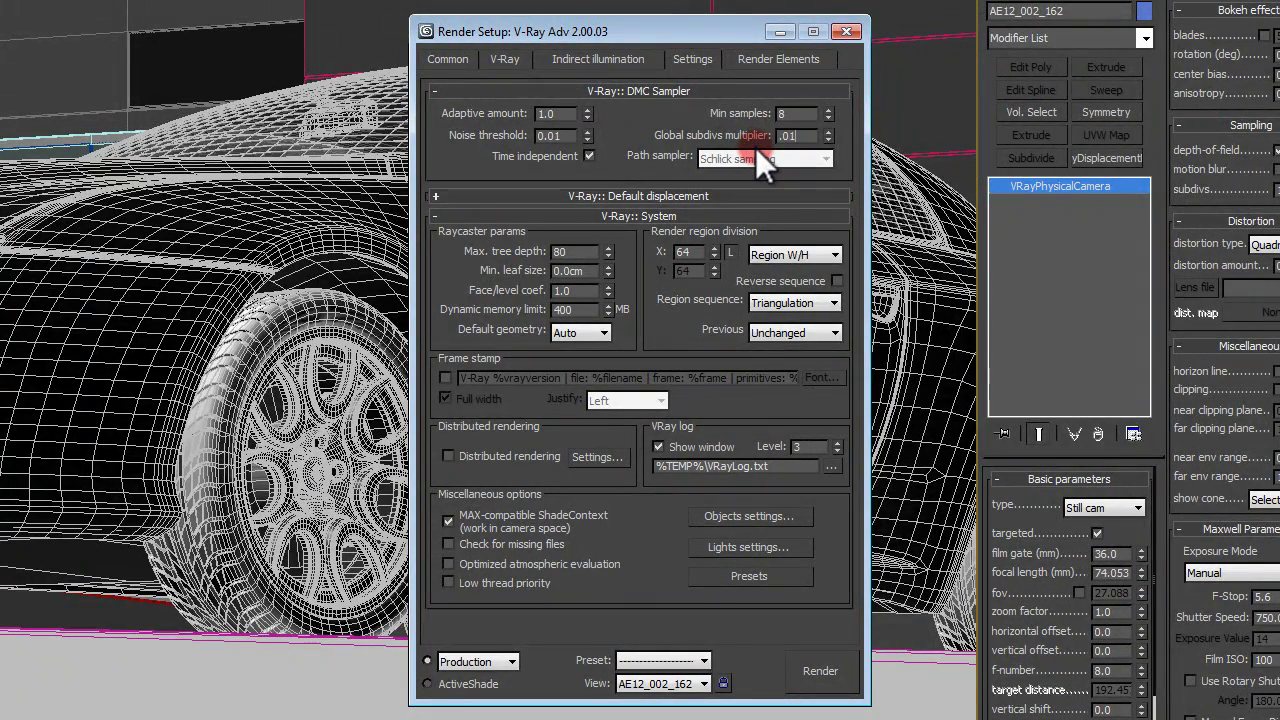
{"action": "type", "text": ".01"}
{"action": "key", "text": "Return"}
Set the V-Ray render region division to 32 by 32 with width and height linked
{"action": "left_click", "coordinate": [686, 252]}
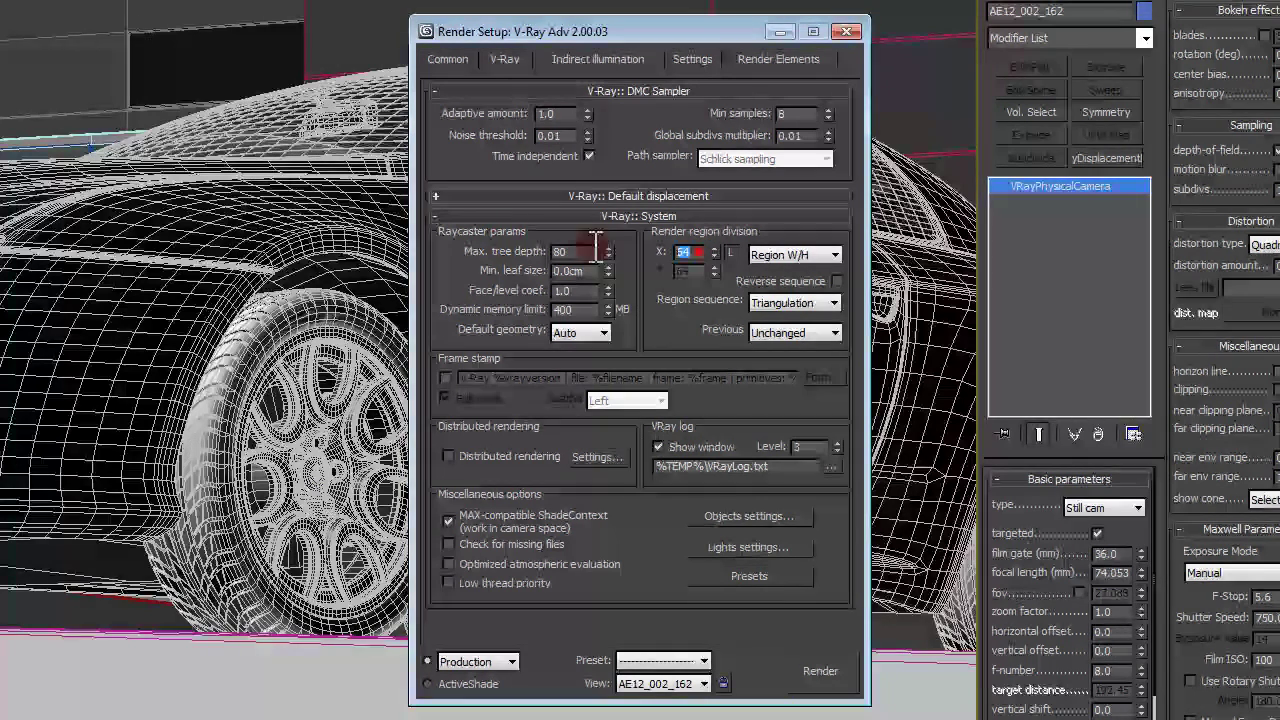
{"action": "type", "text": "32"}
{"action": "key", "text": "Return"}
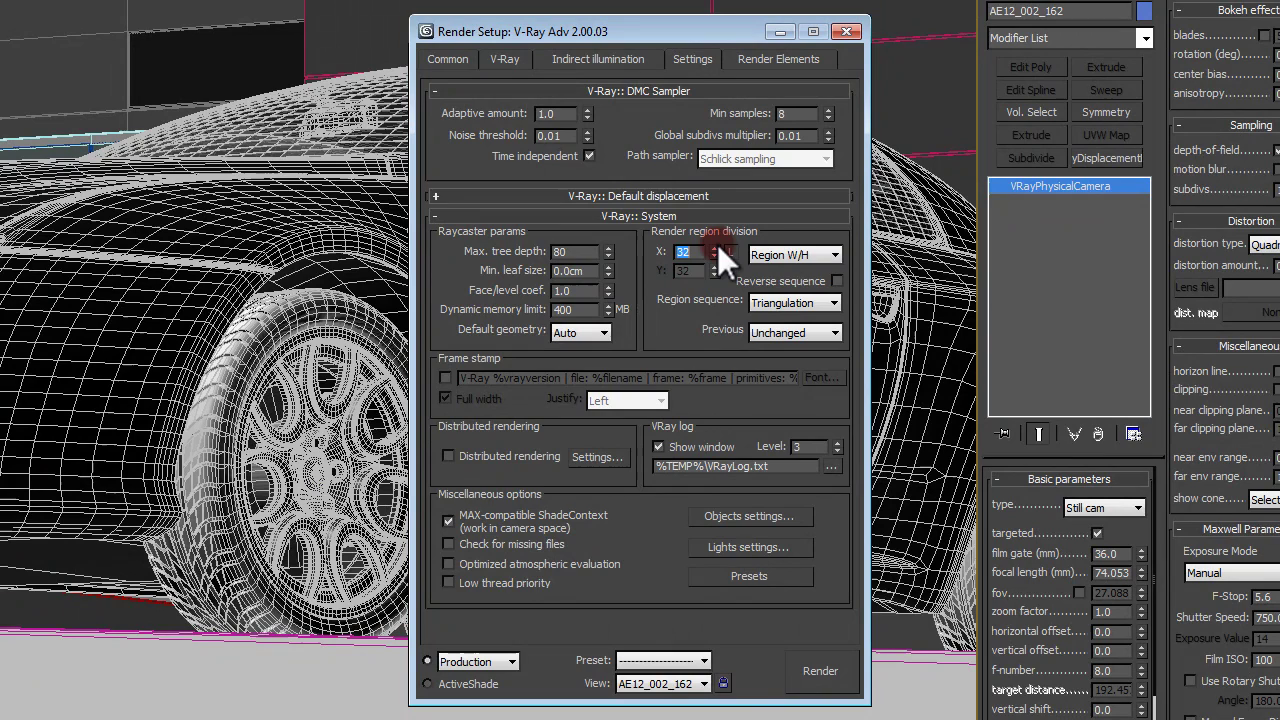
{"action": "left_click", "coordinate": [679, 245]}
{"action": "left_click", "coordinate": [730, 253]}
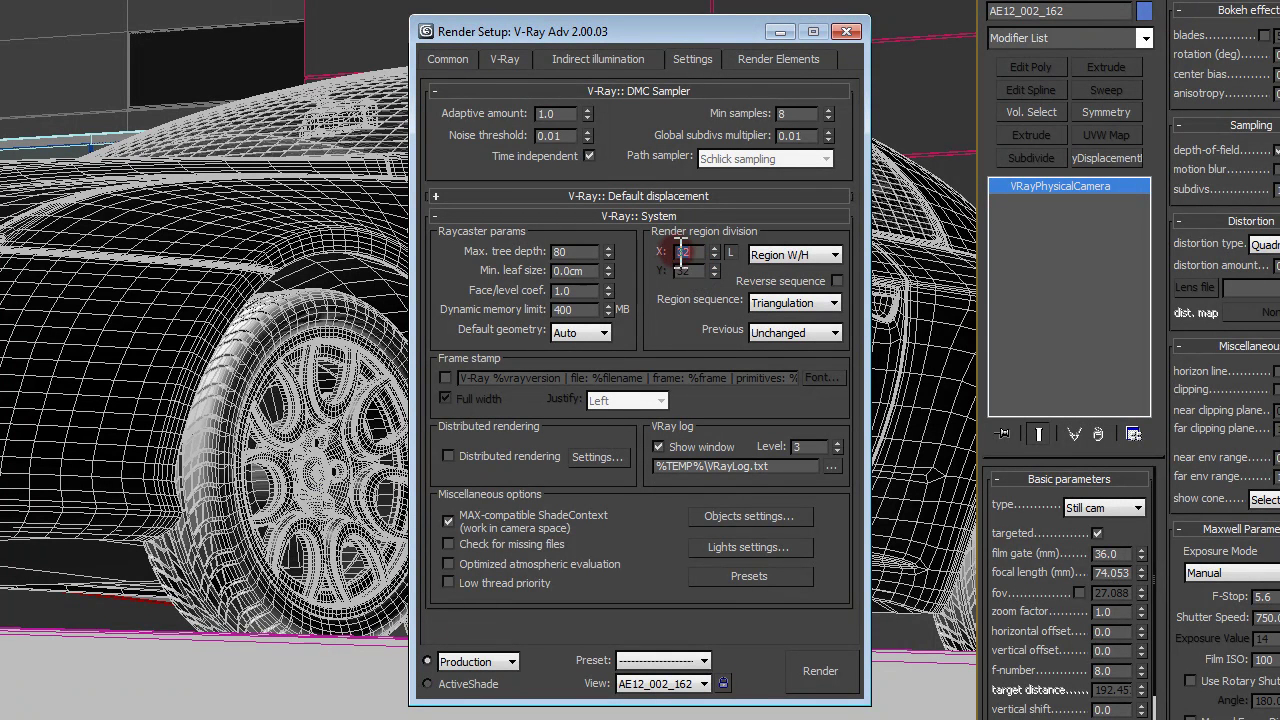
{"action": "left_click", "coordinate": [667, 253]}
{"action": "left_click", "coordinate": [698, 268]}
Set the V-Ray dynamic memory limit to 1000 MB
{"action": "double_click", "coordinate": [592, 309]}
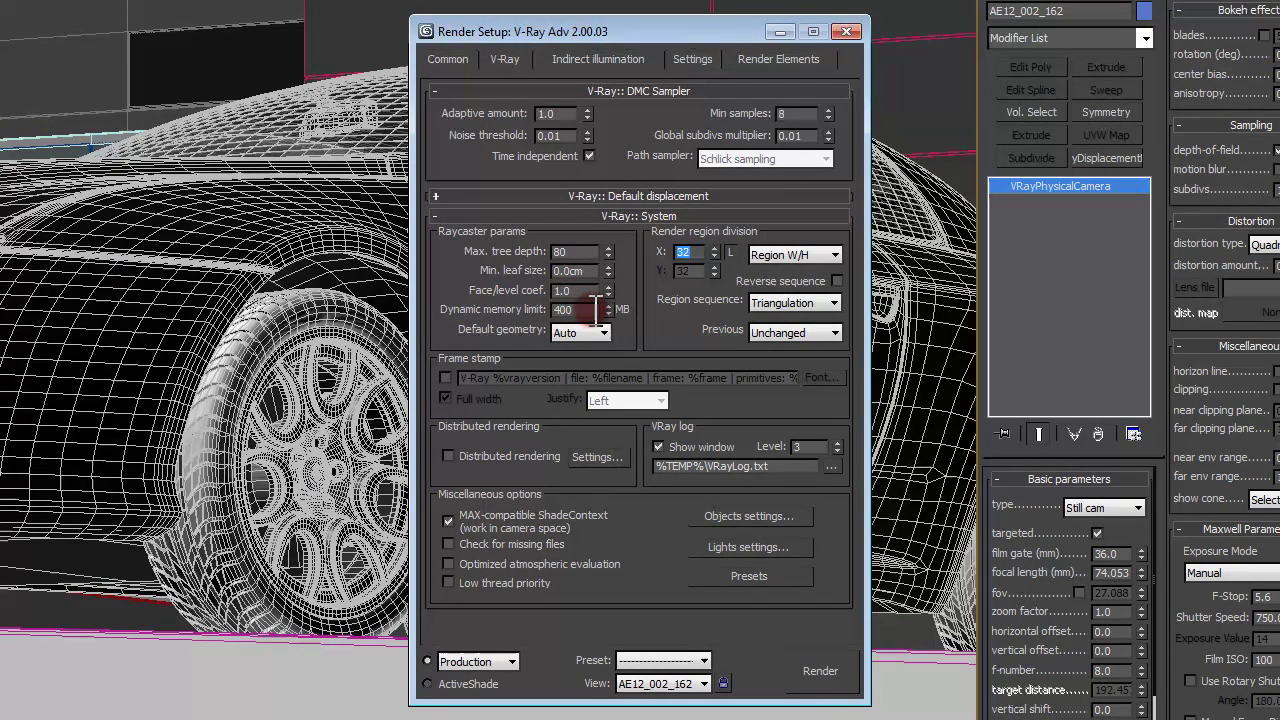
{"action": "type", "text": "3"}
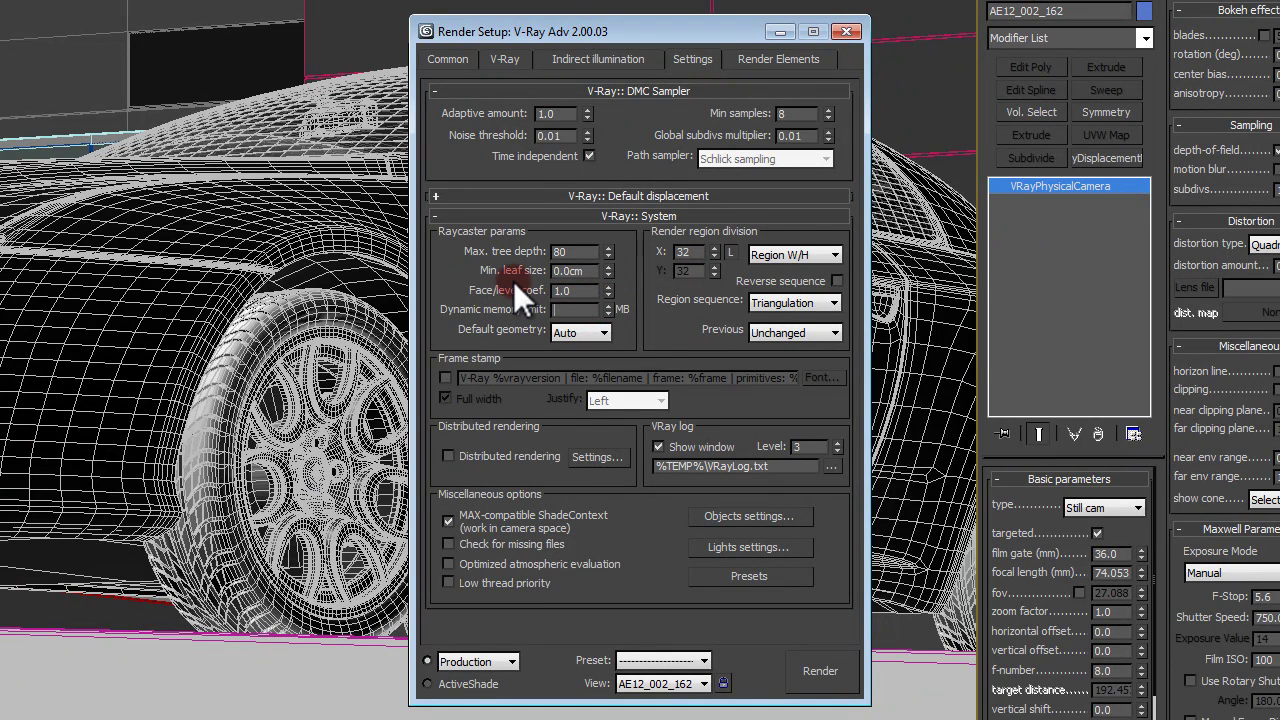
{"action": "type", "text": "000"}
{"action": "key", "text": "Return"}
Review the Common output settings, return to the V-Ray tab, and close Render Setup
{"action": "left_click", "coordinate": [447, 59]}
{"action": "left_click_drag", "start_coordinate": [815, 248], "coordinate": [814, 334]}
{"action": "left_click", "coordinate": [507, 59]}
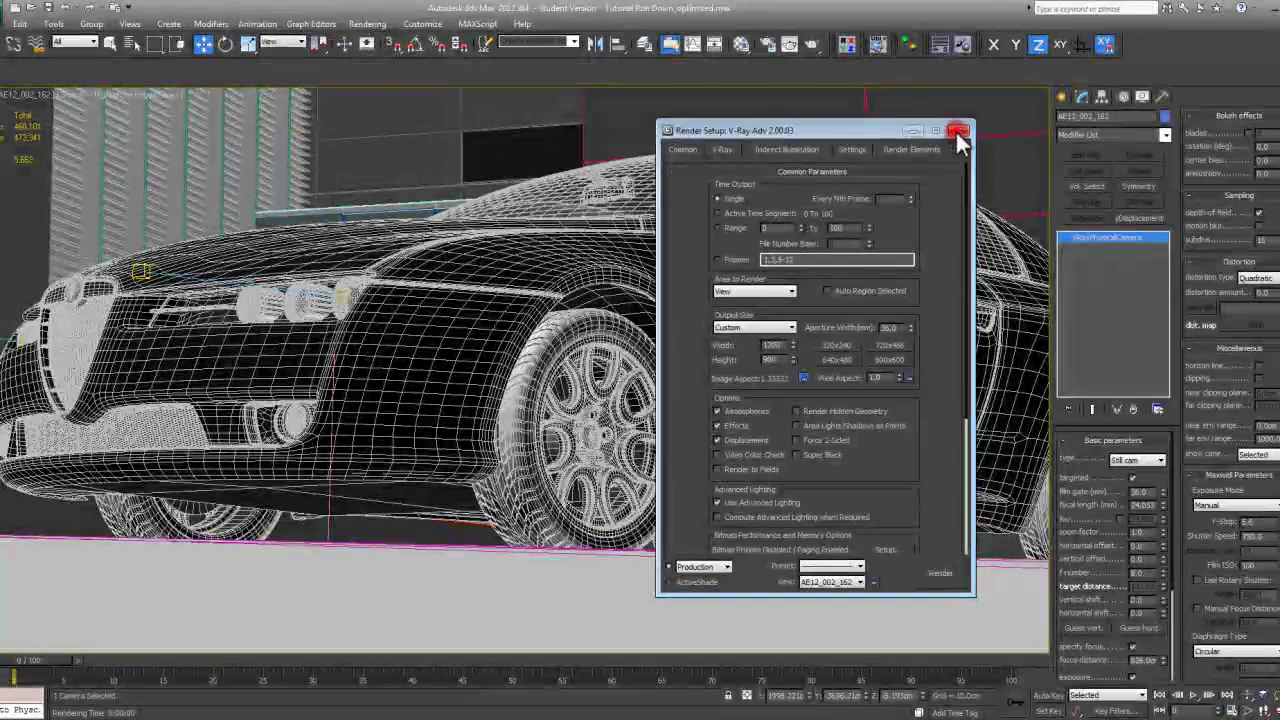
{"action": "left_click", "coordinate": [956, 130]}
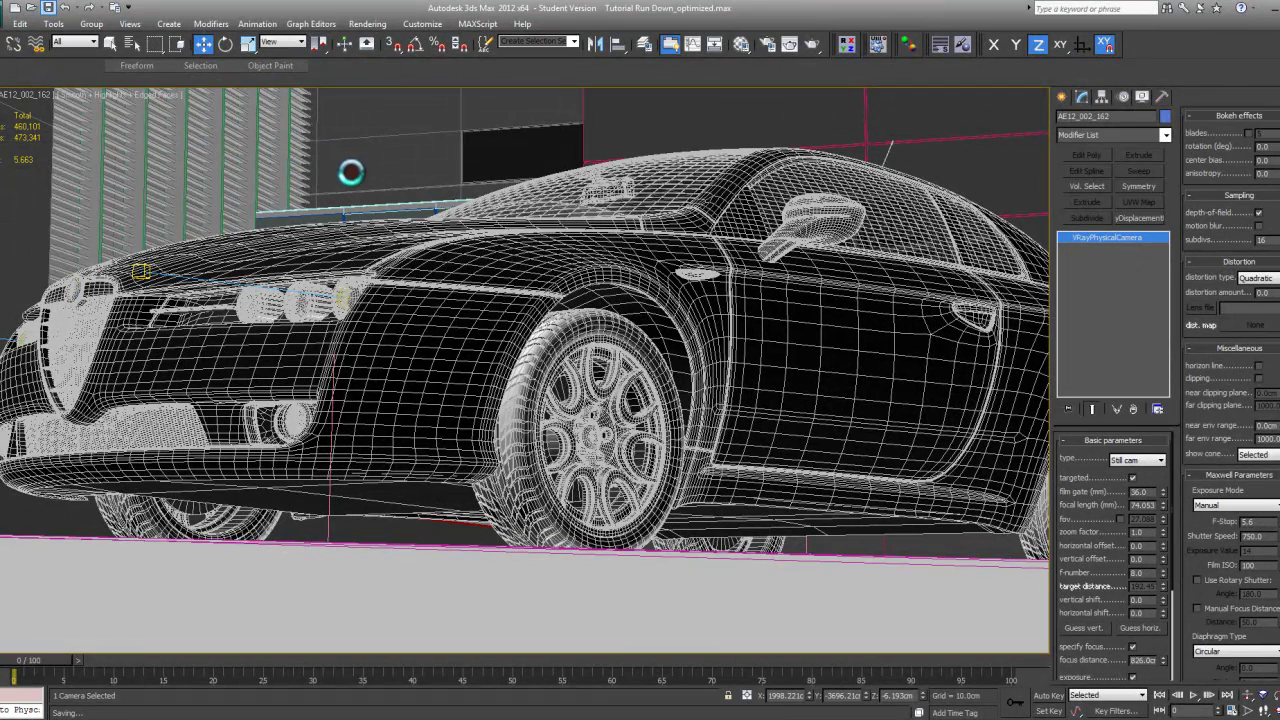
Start the production render of the car camera view with the frame buffer moved top-left
{"action": "left_click", "coordinate": [810, 42]}
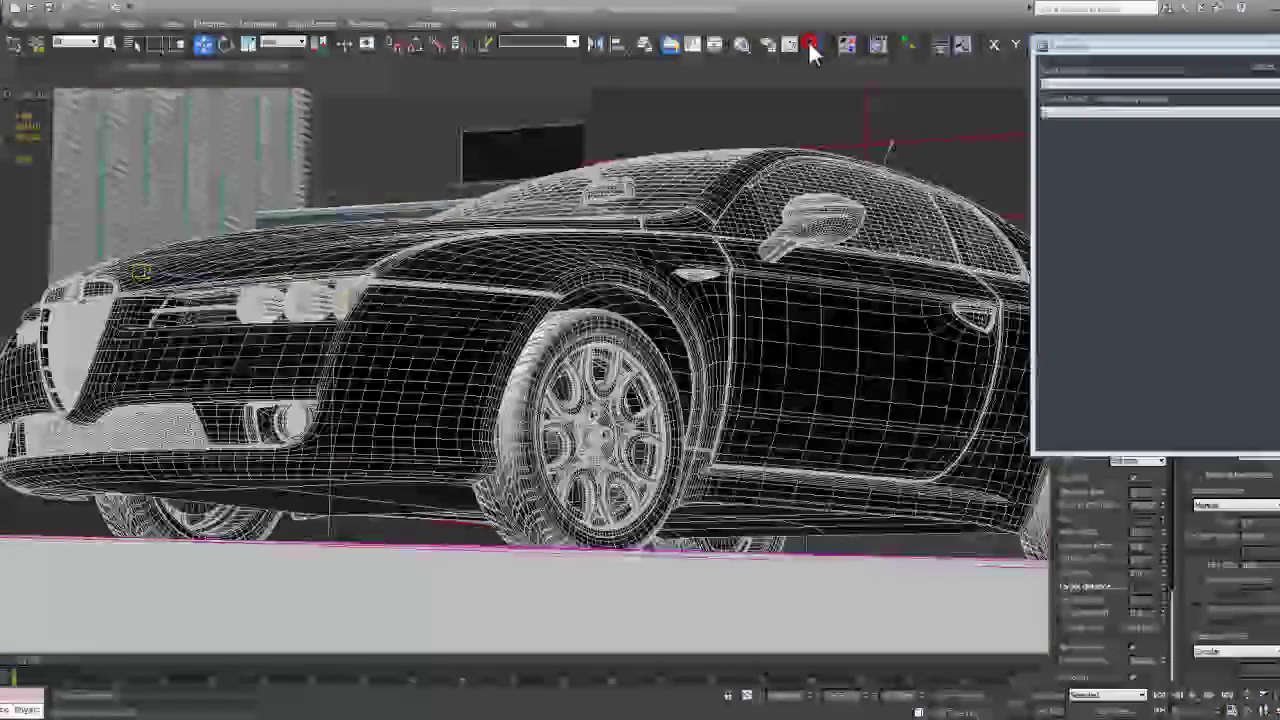
{"action": "left_click_drag", "start_coordinate": [1002, 122], "coordinate": [630, 10]}
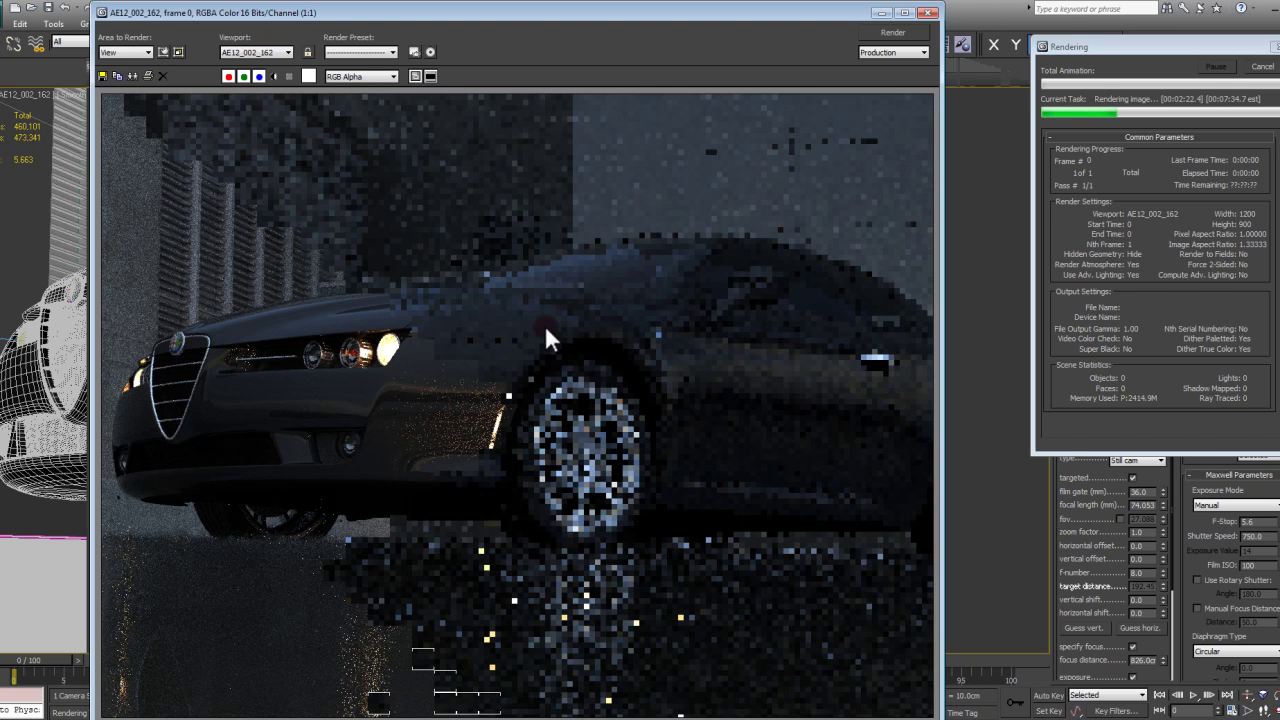
{"action": "scroll", "coordinate": [540, 330], "scroll_direction": "down", "scroll_amount": 1}
{"action": "scroll", "coordinate": [542, 338], "scroll_direction": "down", "scroll_amount": 2}
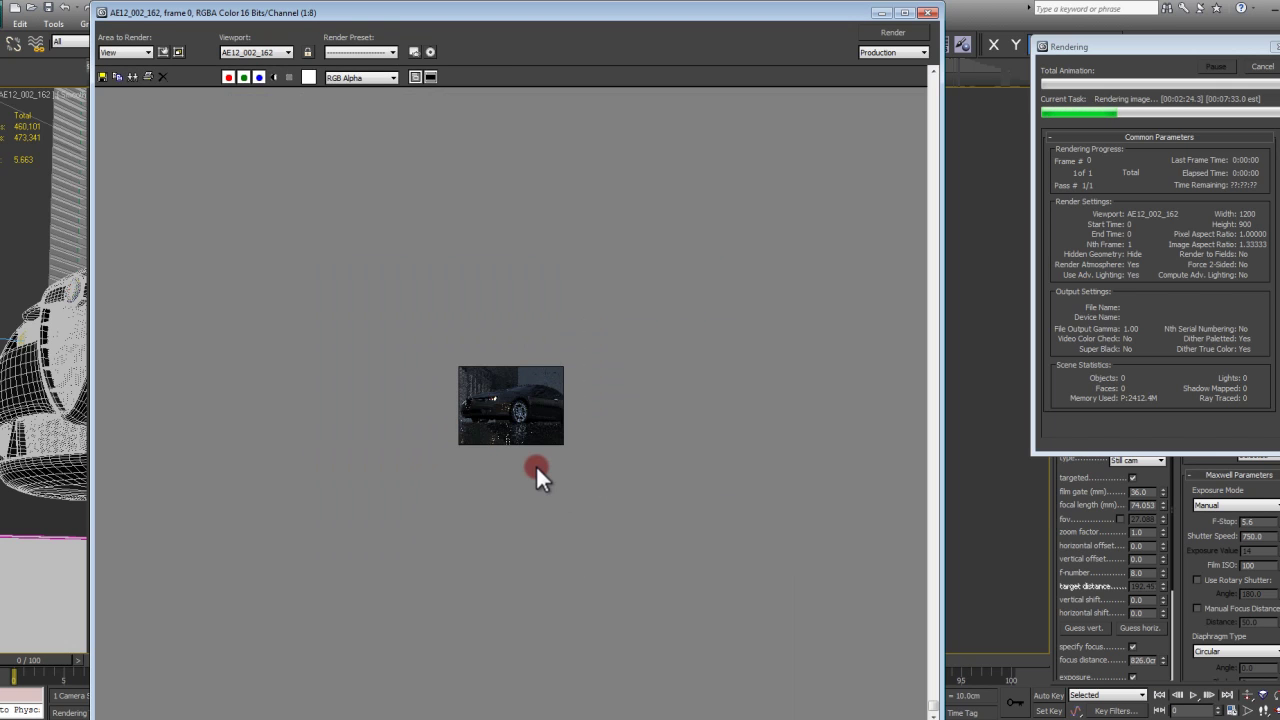
{"action": "scroll", "coordinate": [536, 465], "scroll_direction": "down", "scroll_amount": 1}
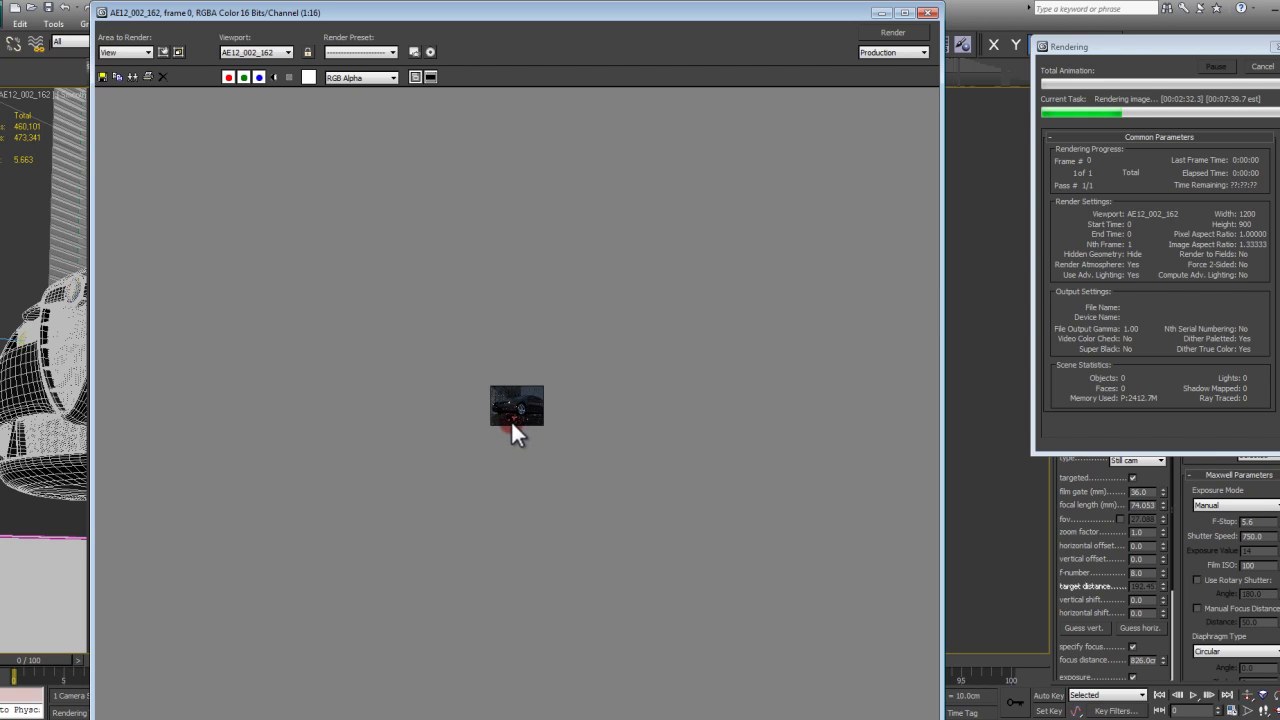
{"action": "scroll", "coordinate": [516, 407], "scroll_direction": "up", "scroll_amount": 5}
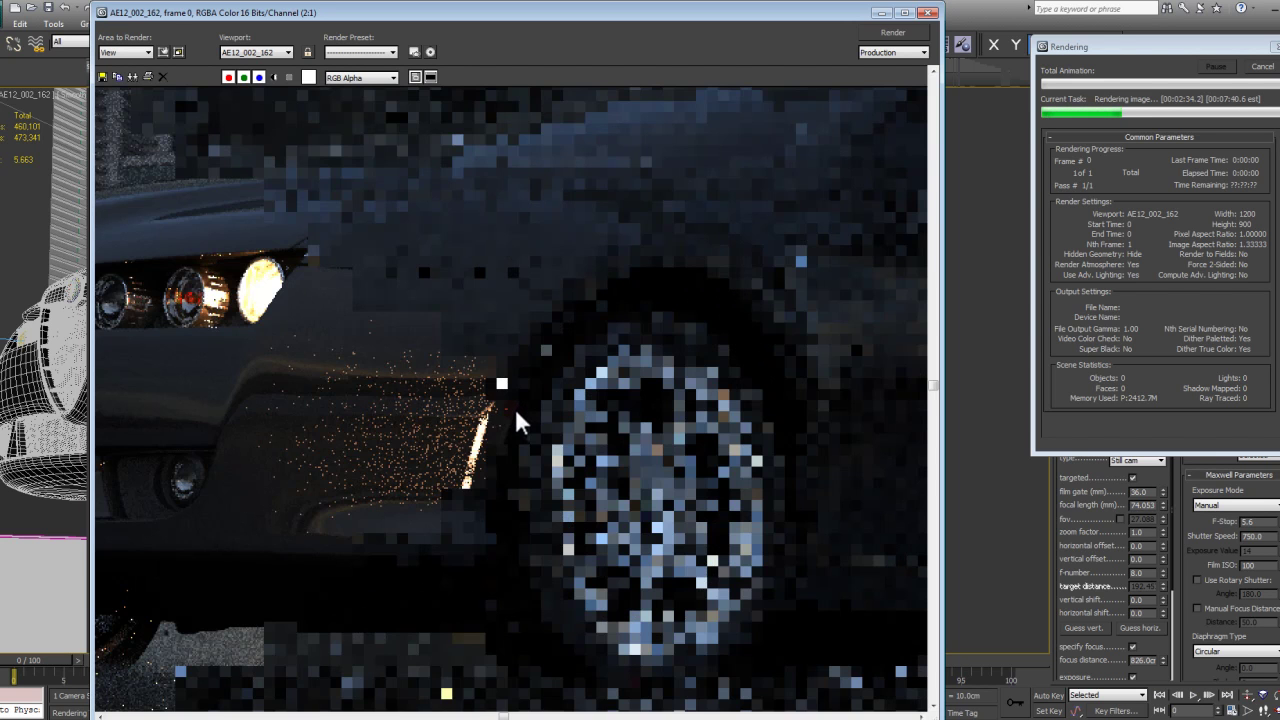
{"action": "scroll", "coordinate": [443, 425], "scroll_direction": "up", "scroll_amount": 3}
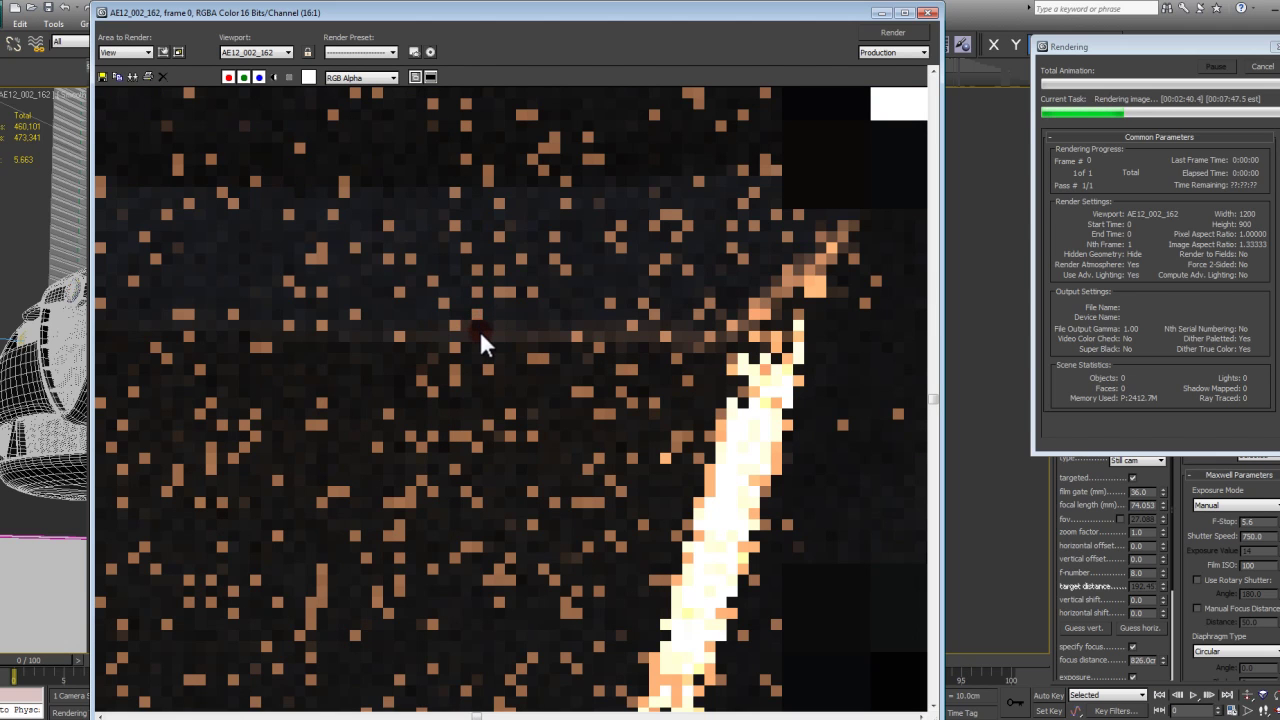
{"action": "scroll", "coordinate": [479, 330], "scroll_direction": "down", "scroll_amount": 3}
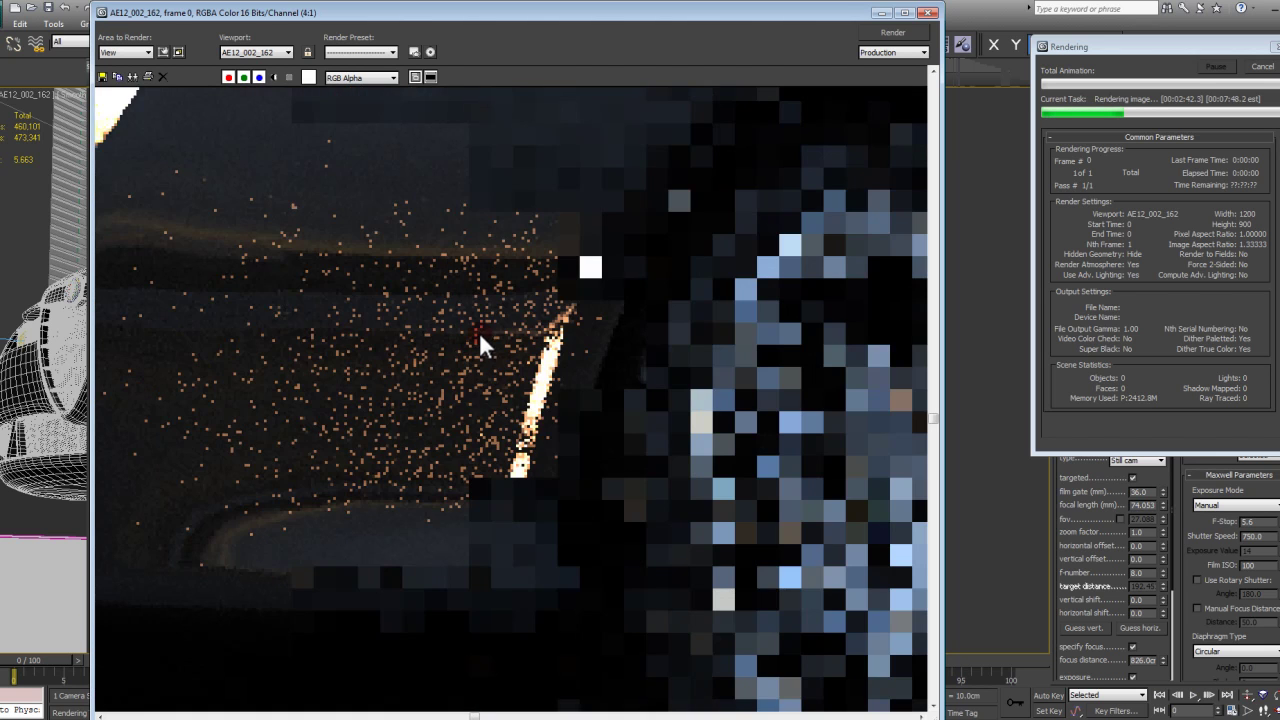
{"action": "scroll", "coordinate": [479, 332], "scroll_direction": "down", "scroll_amount": 1}
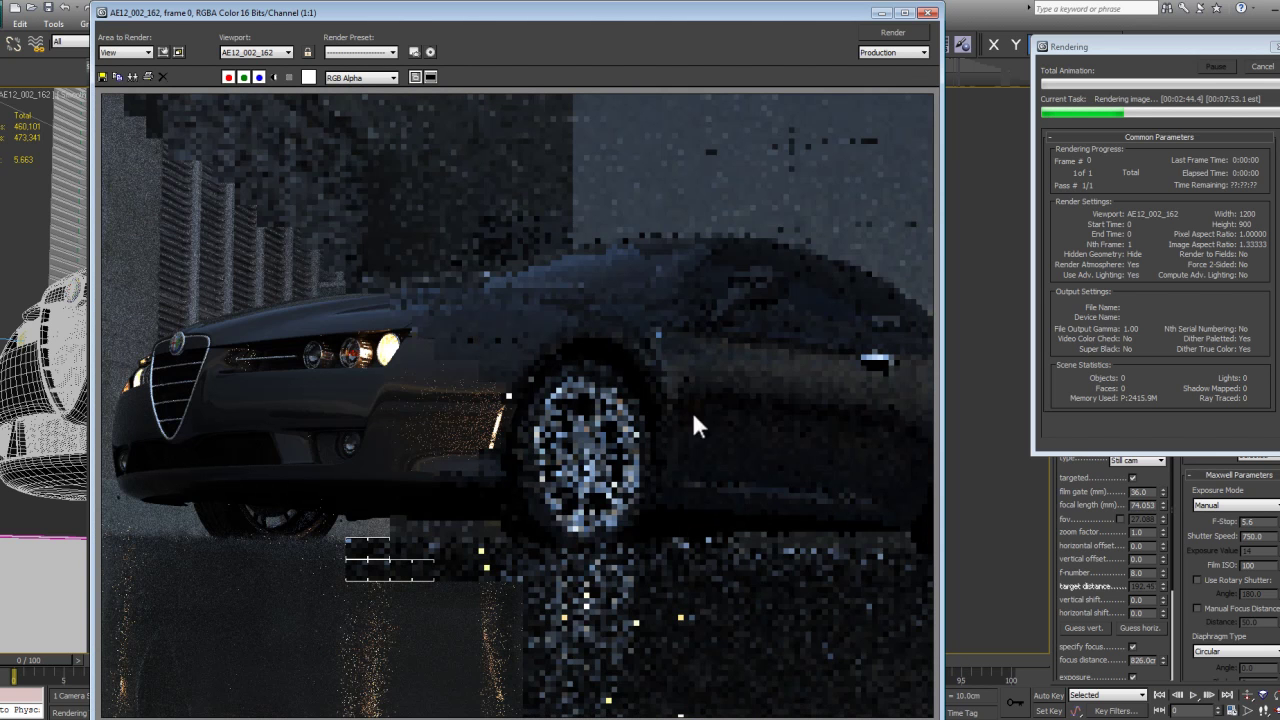